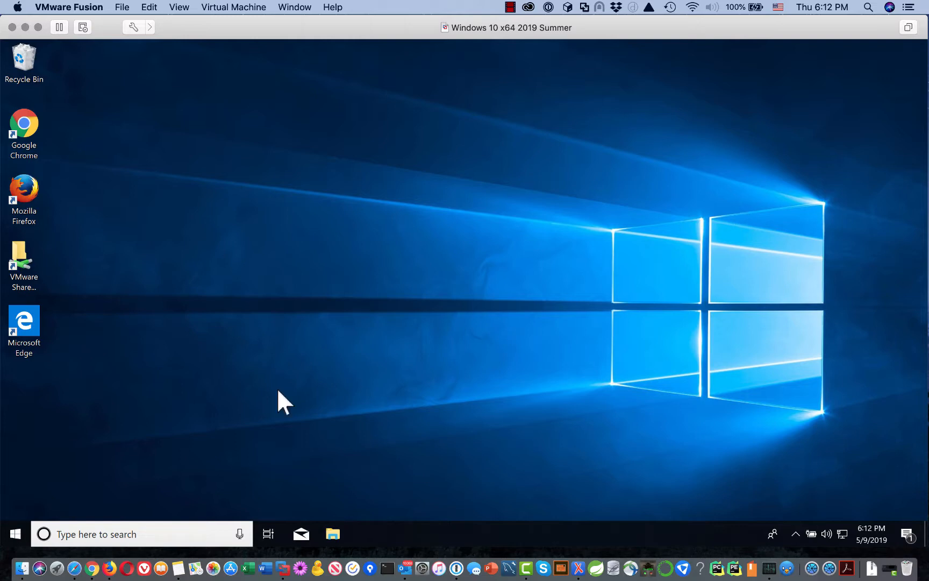
Launch Microsoft Edge and run a web search for 'mysql'.
double_click(23, 321)
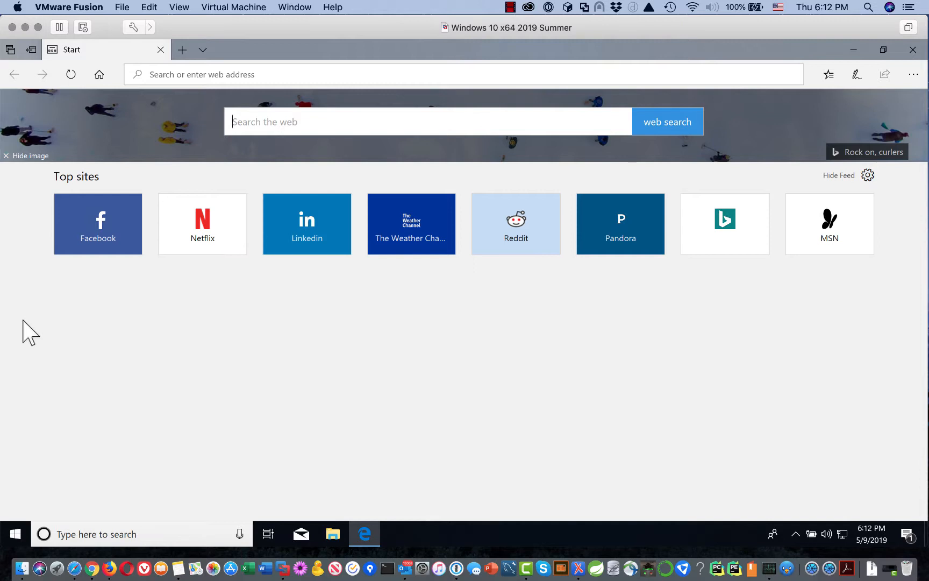
left_click(308, 74)
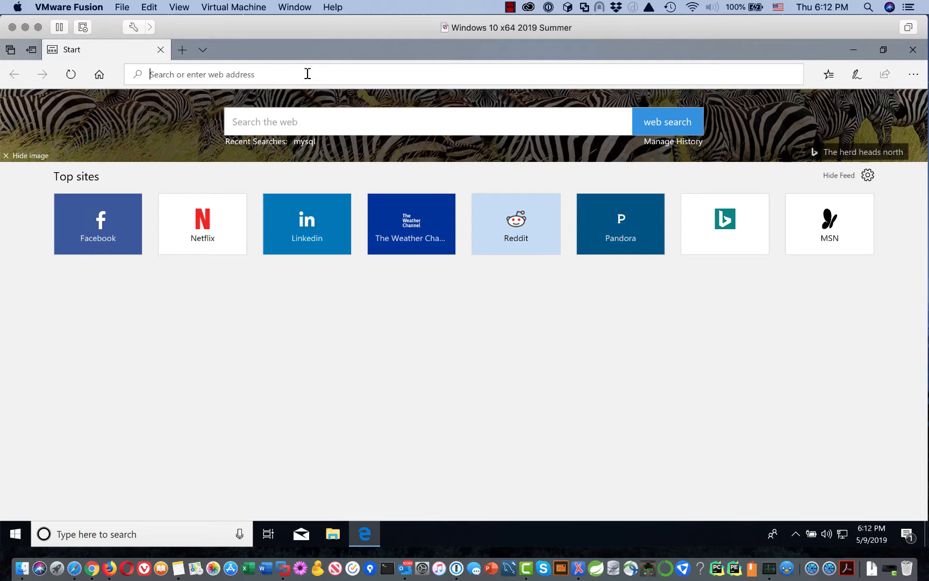
type("mysql")
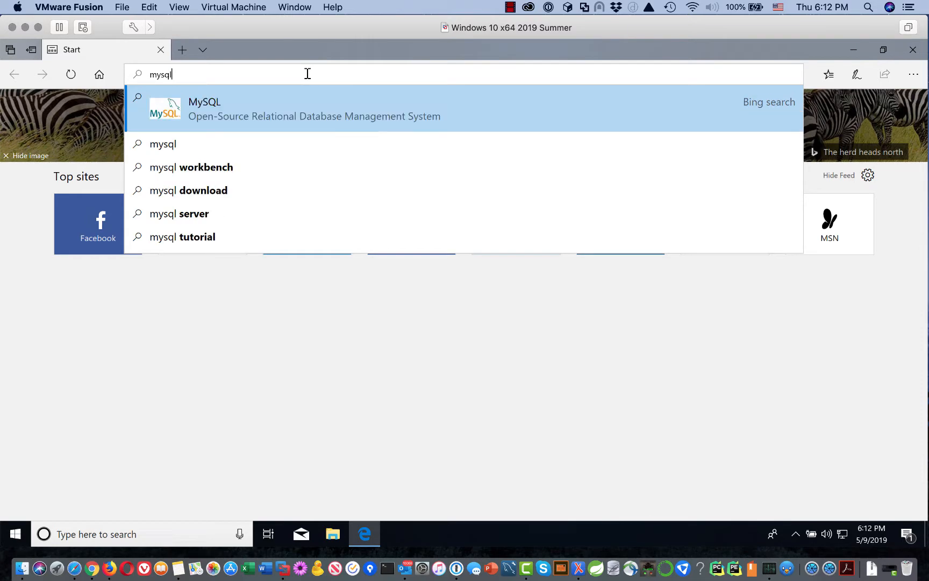
key("Return")
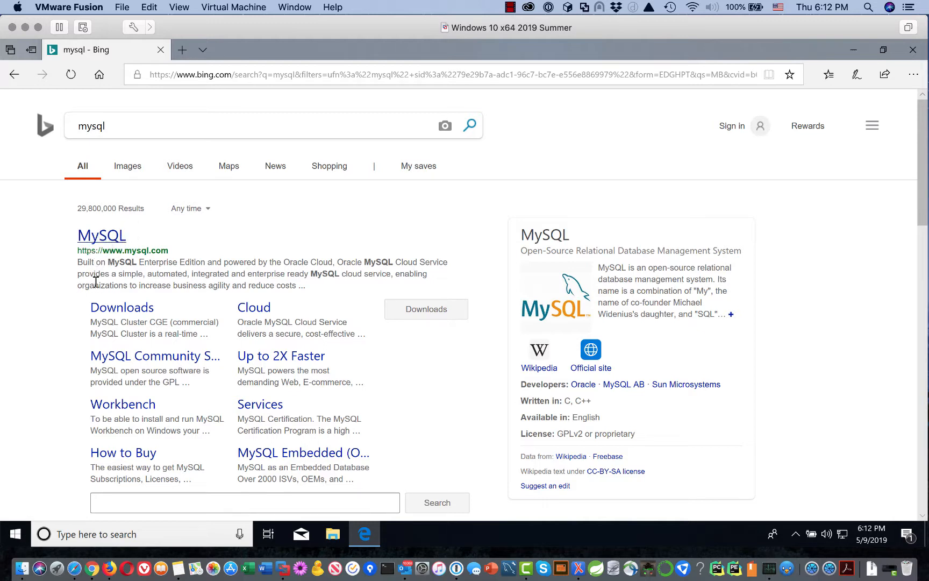
Open the official MySQL site, go to DOWNLOADS, then open Community (GPL) Downloads.
left_click(97, 237)
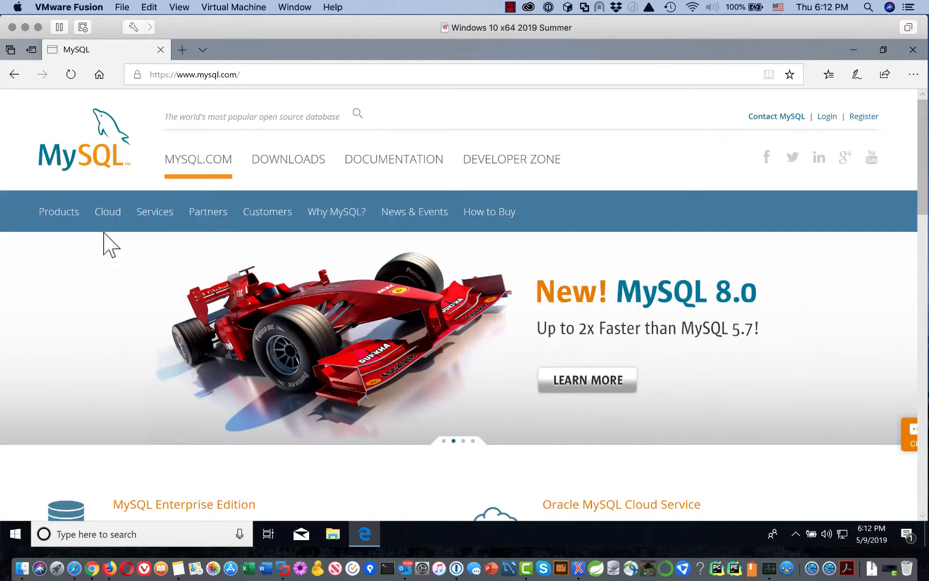
left_click(265, 174)
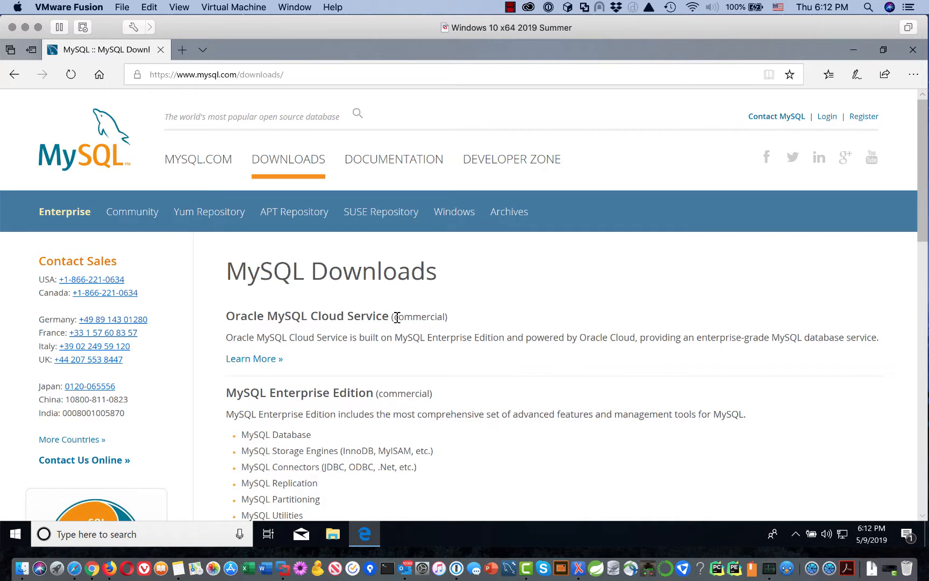
scroll(409, 338, "down", 3)
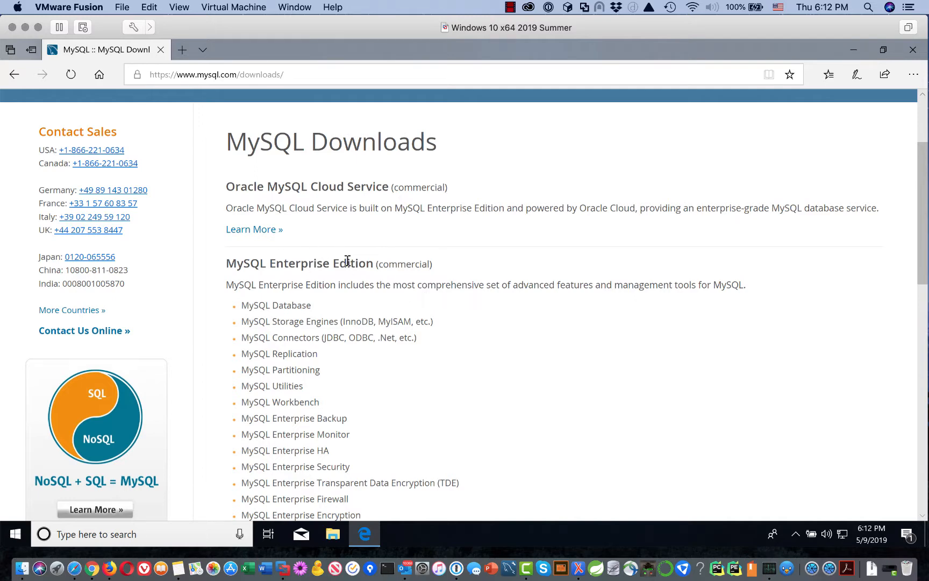
scroll(339, 267, "down", 8)
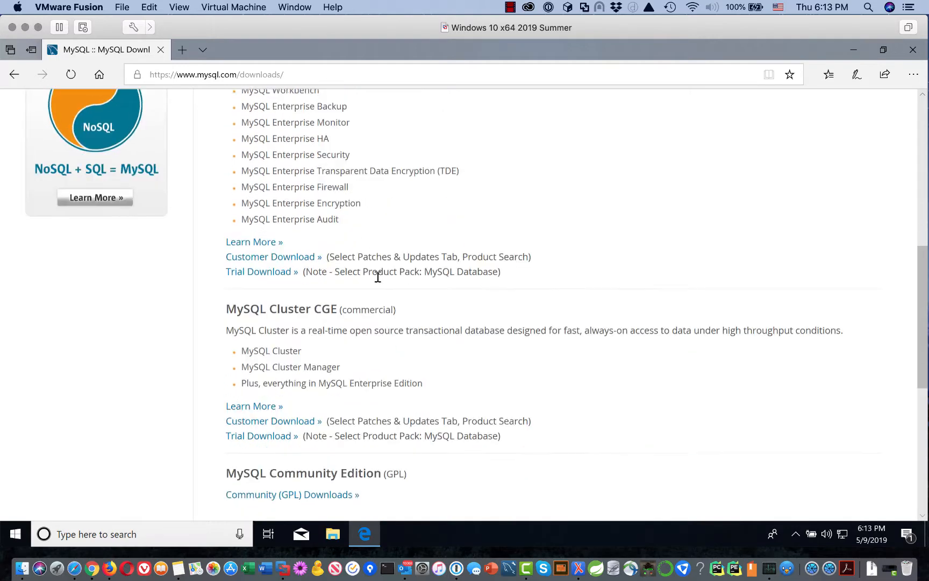
scroll(398, 291, "down", 1)
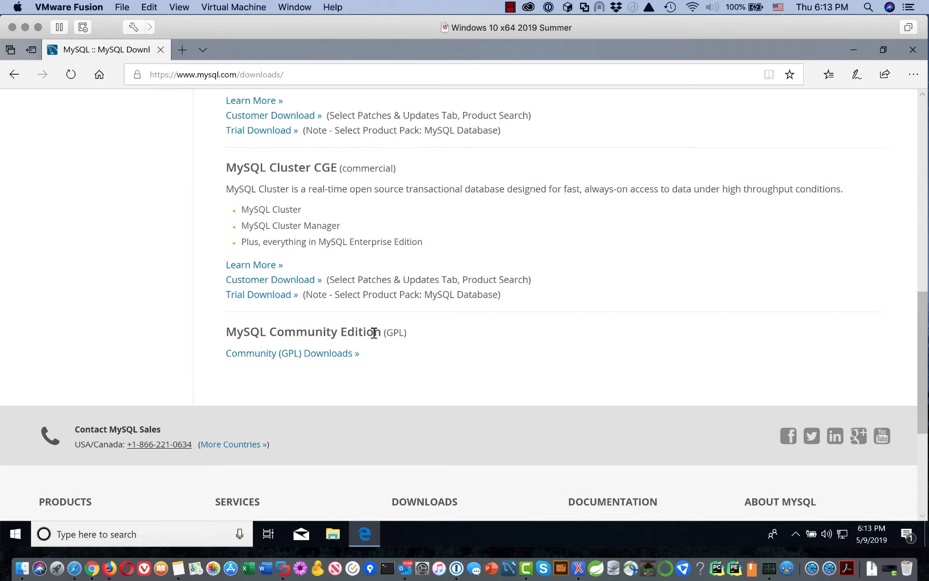
left_click(311, 356)
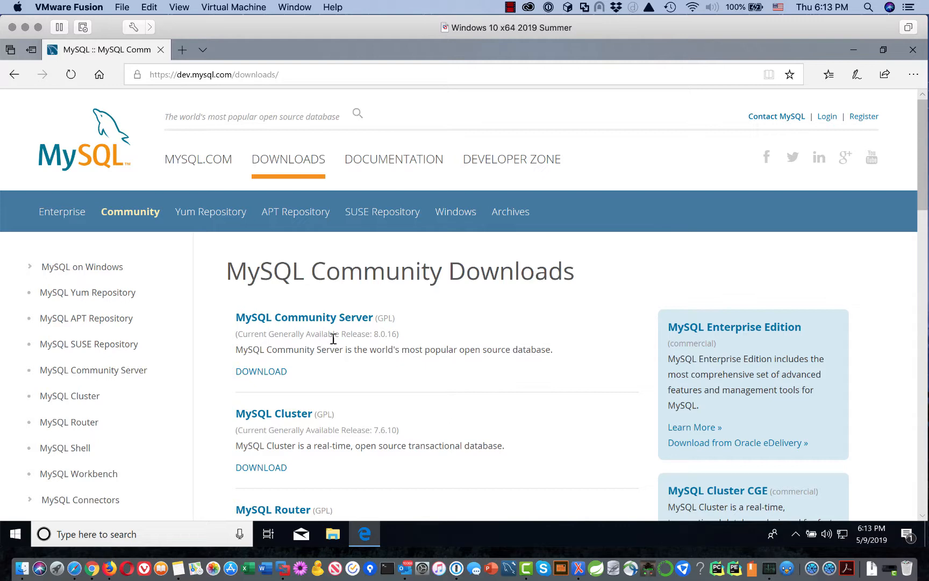
Open the MySQL Community Server download page and scroll to the MySQL Installer for Windows banner.
scroll(475, 312, "down", 3)
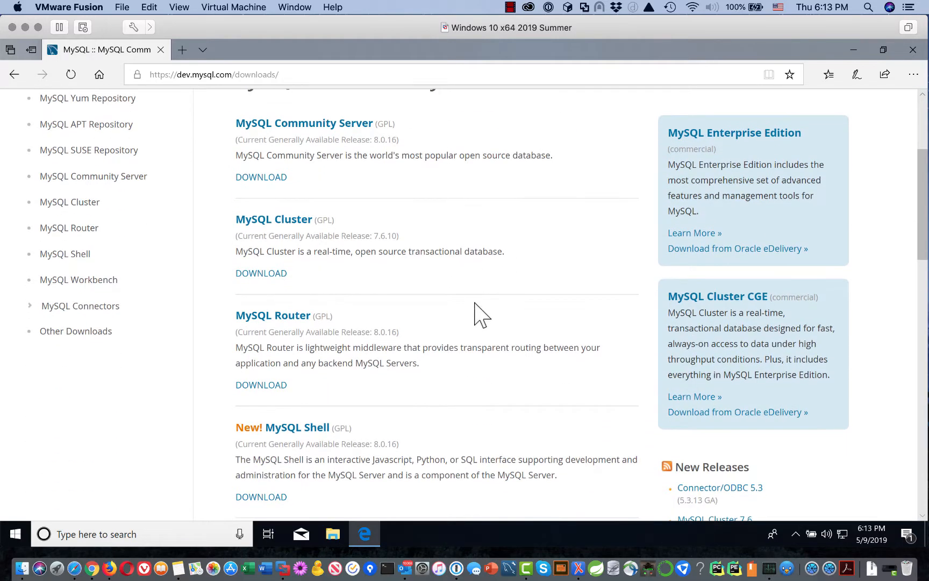
scroll(475, 312, "up", 2)
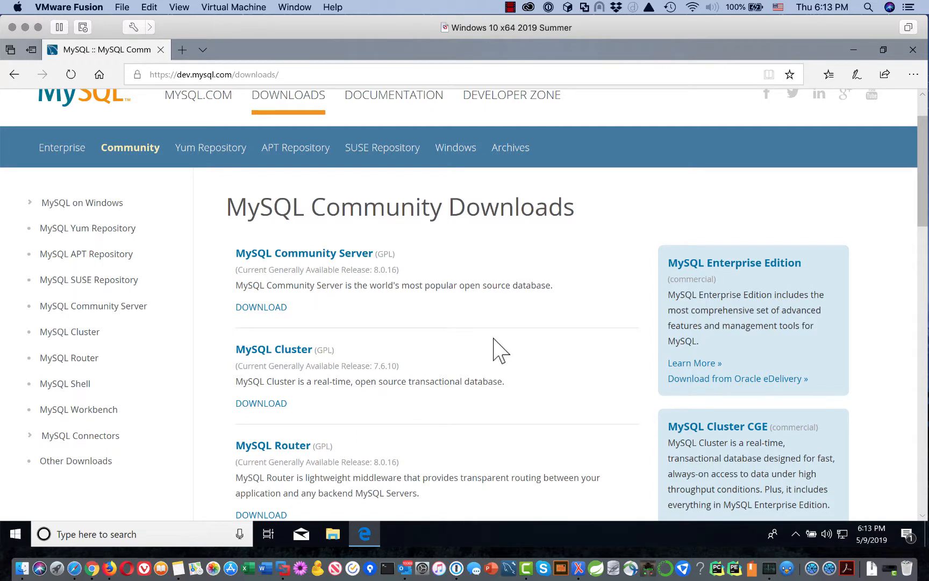
scroll(496, 347, "down", 2)
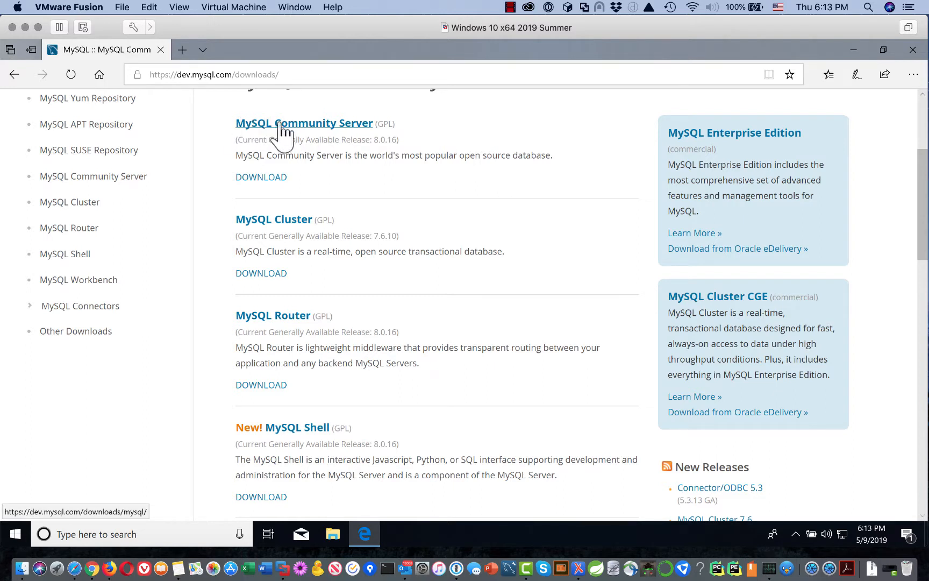
left_click(250, 179)
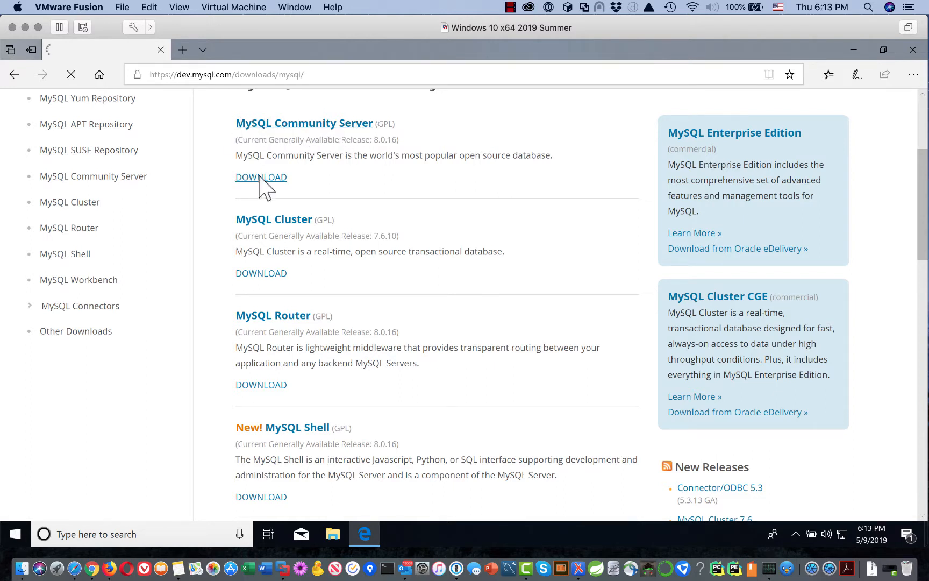
scroll(528, 269, "down", 5)
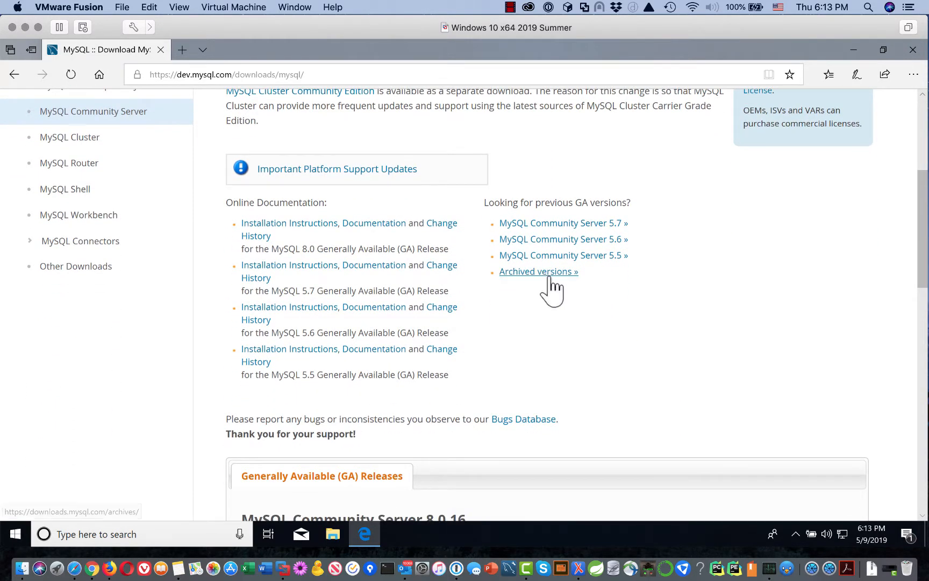
scroll(552, 291, "down", 1)
scroll(560, 290, "down", 5)
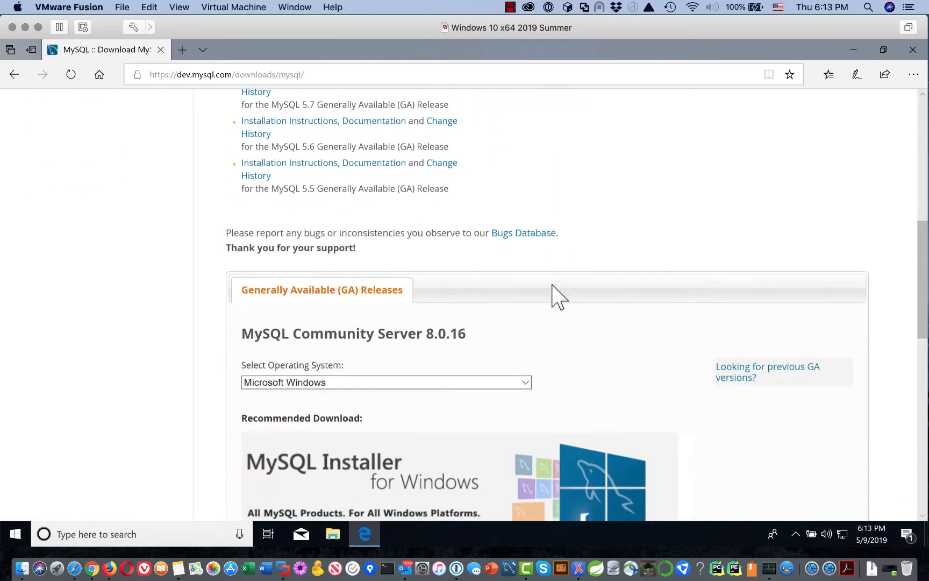
scroll(574, 291, "down", 4)
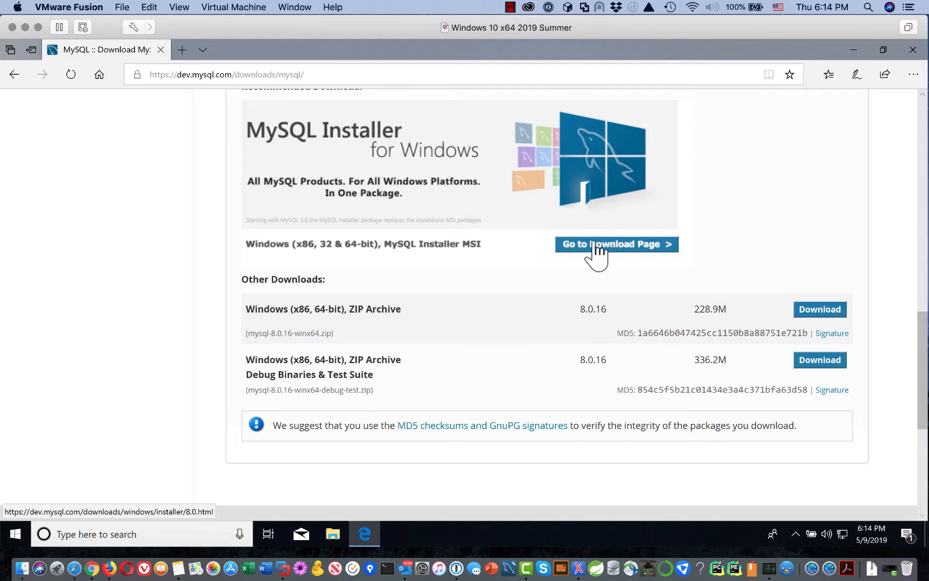
Open the installer download page and choose Download for the web-community 8.0.16 MSI installer.
left_click(623, 245)
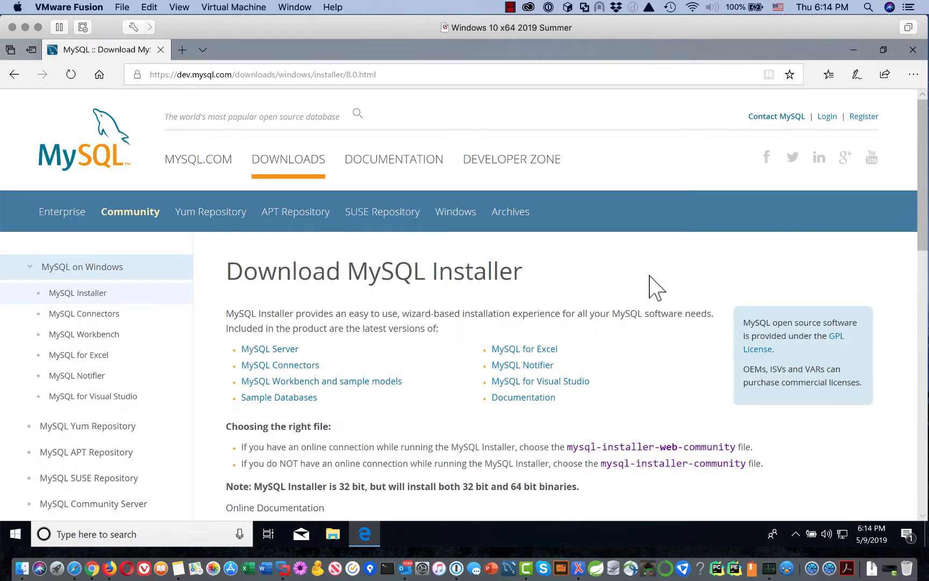
scroll(656, 288, "down", 10)
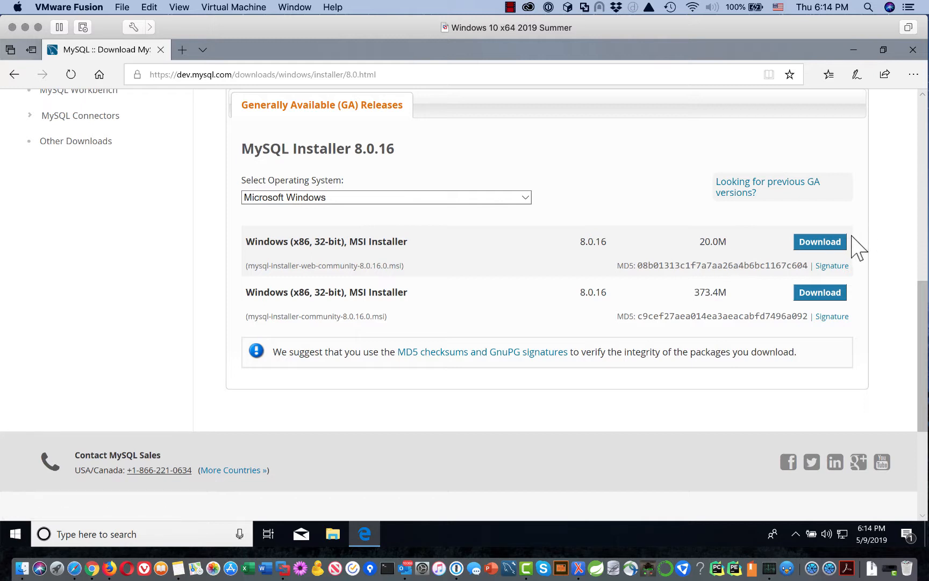
left_click(826, 246)
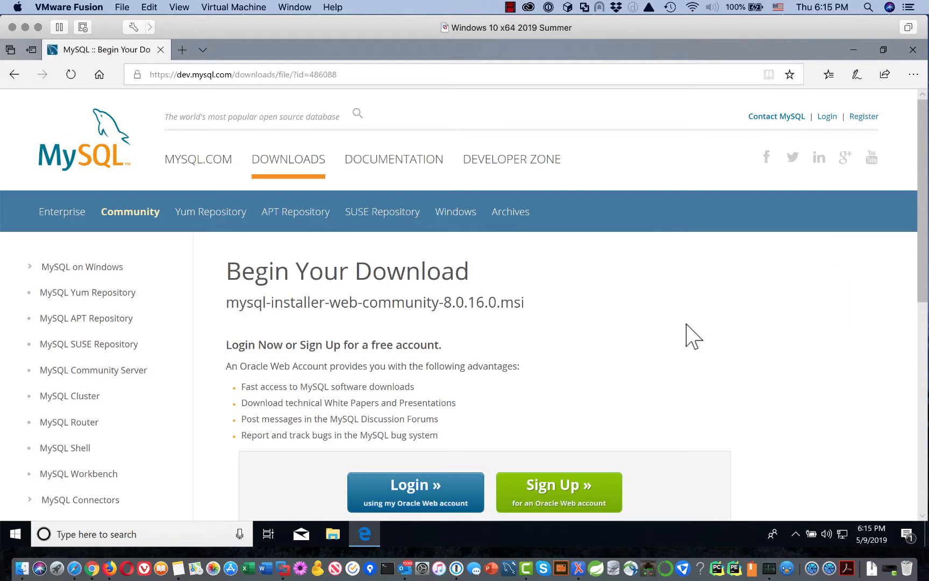
scroll(699, 330, "down", 5)
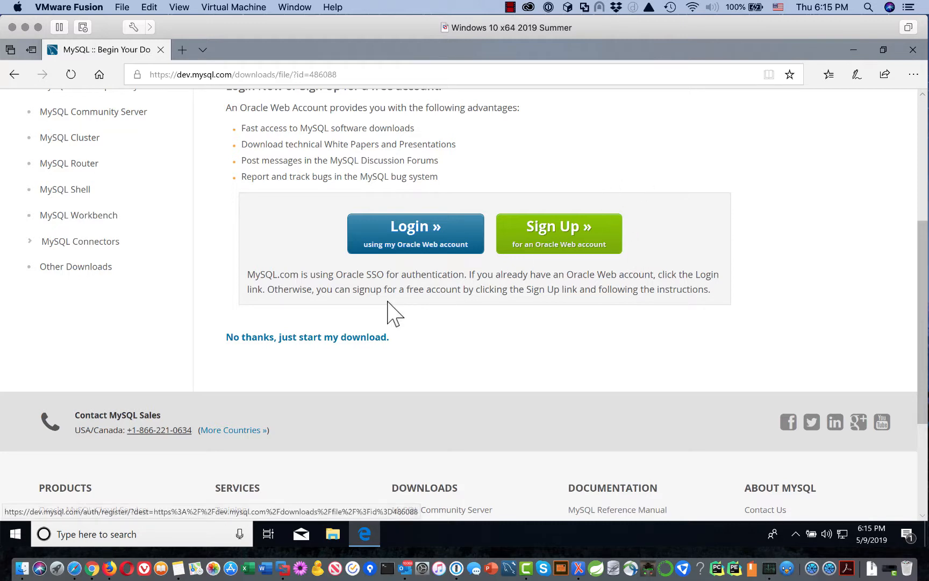
Skip the login and save the MySQL installer file to the computer.
left_click(305, 337)
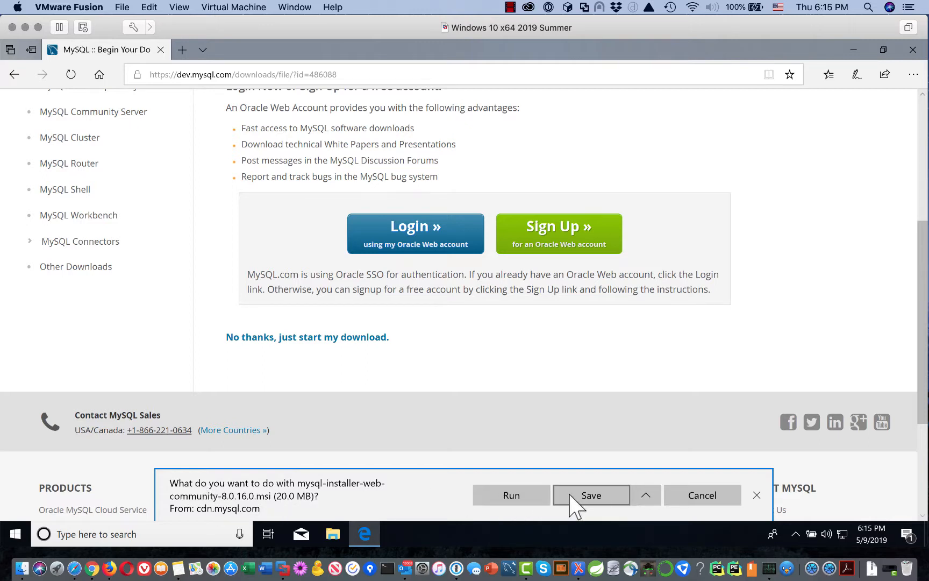
left_click(591, 495)
left_click(590, 495)
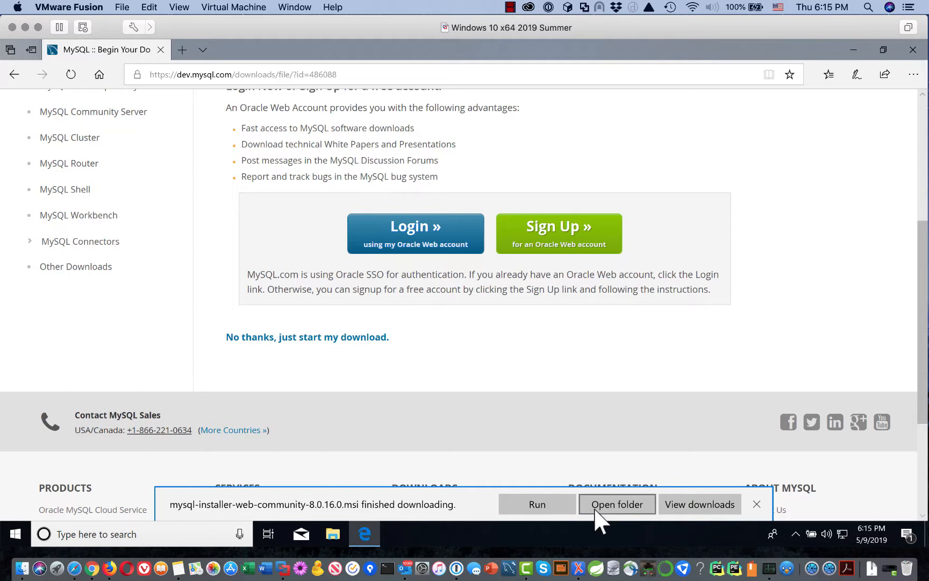
Check the Downloads hub for the installer, then close Edge.
left_click(709, 505)
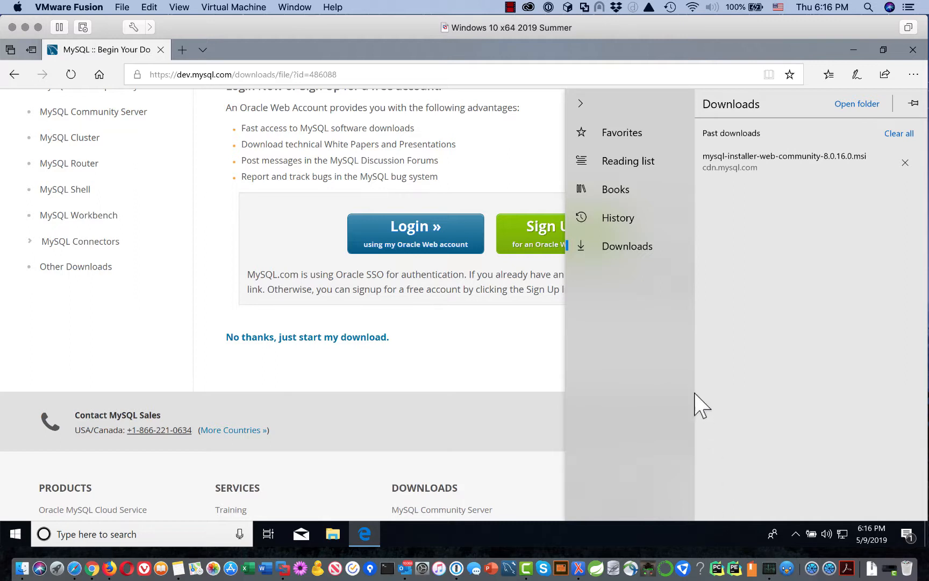
left_click(587, 110)
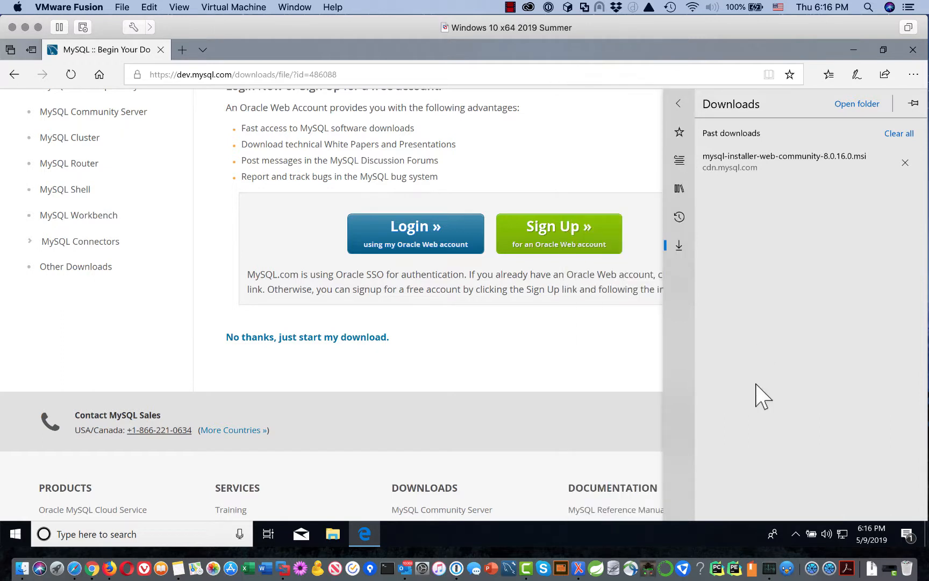
key("Escape")
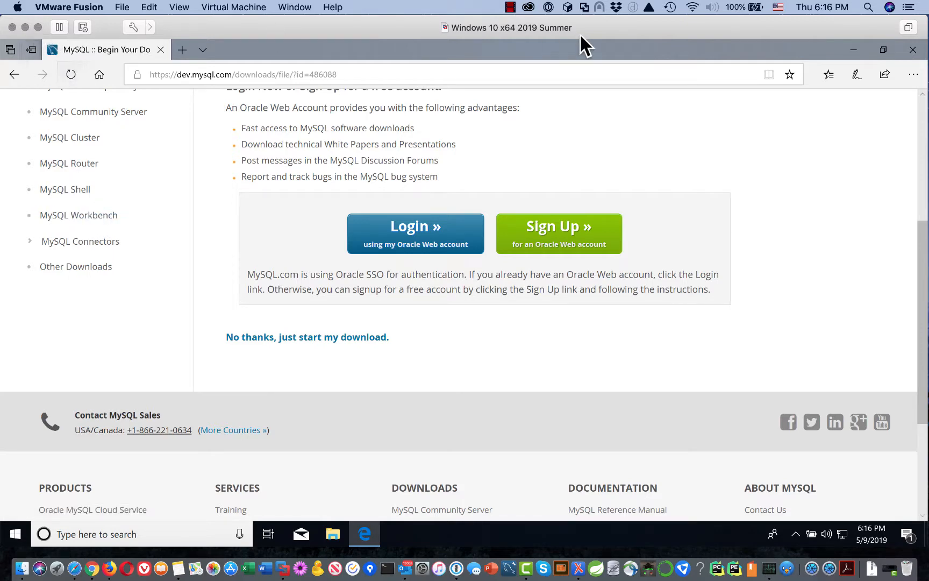
left_click(913, 49)
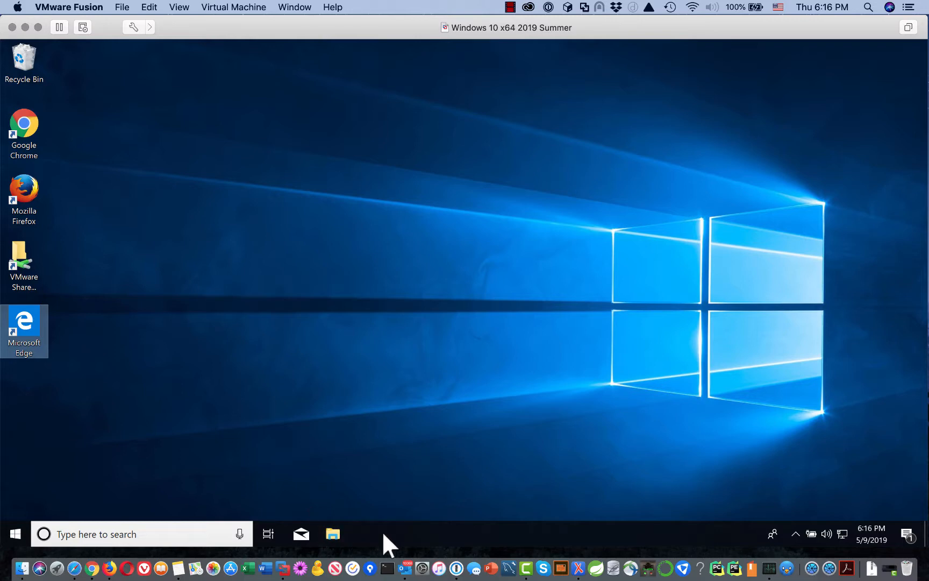
left_click(17, 533)
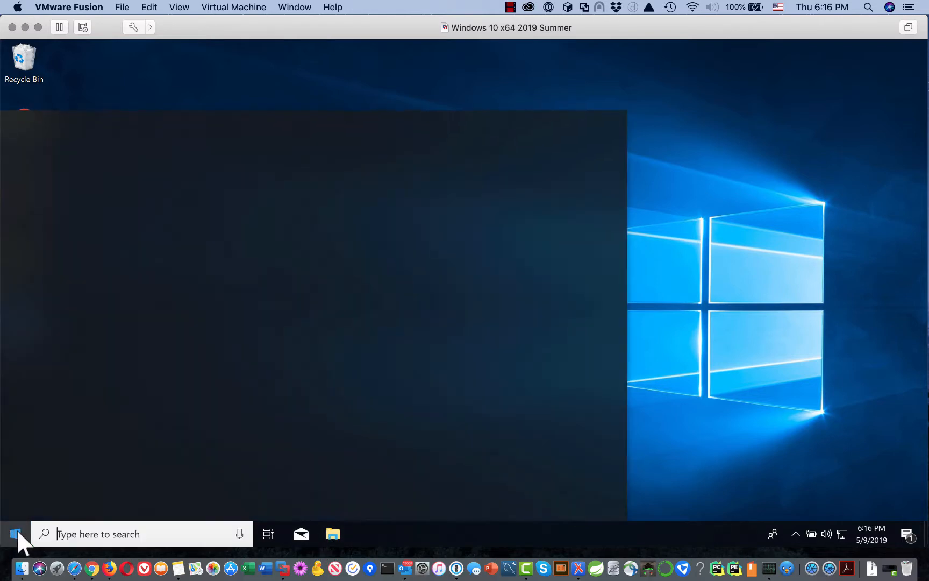
scroll(69, 448, "down", 12)
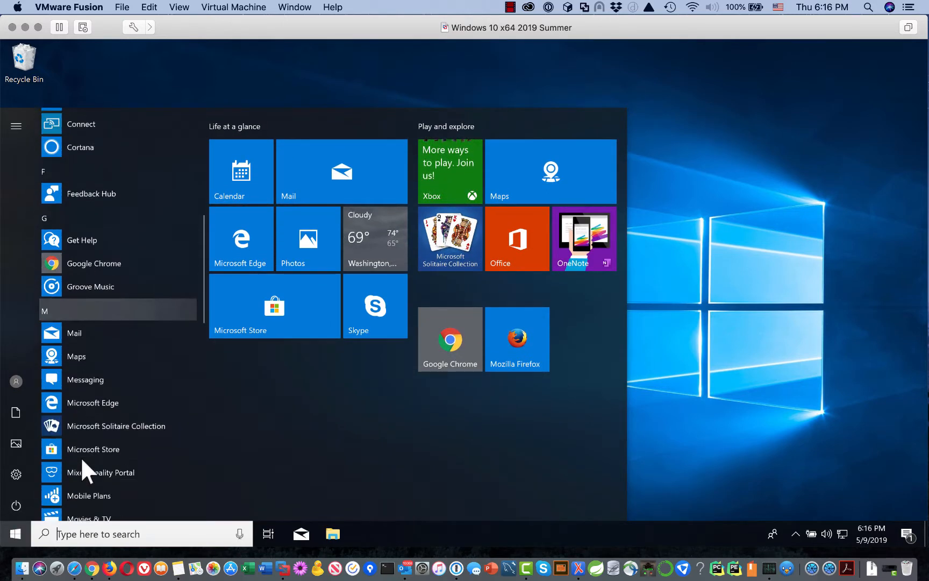
scroll(121, 433, "down", 5)
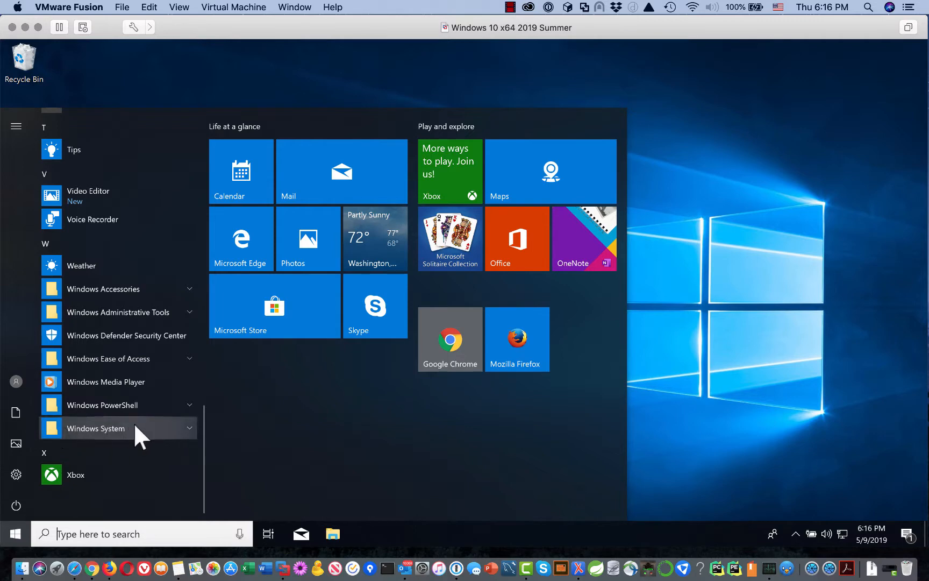
left_click(189, 427)
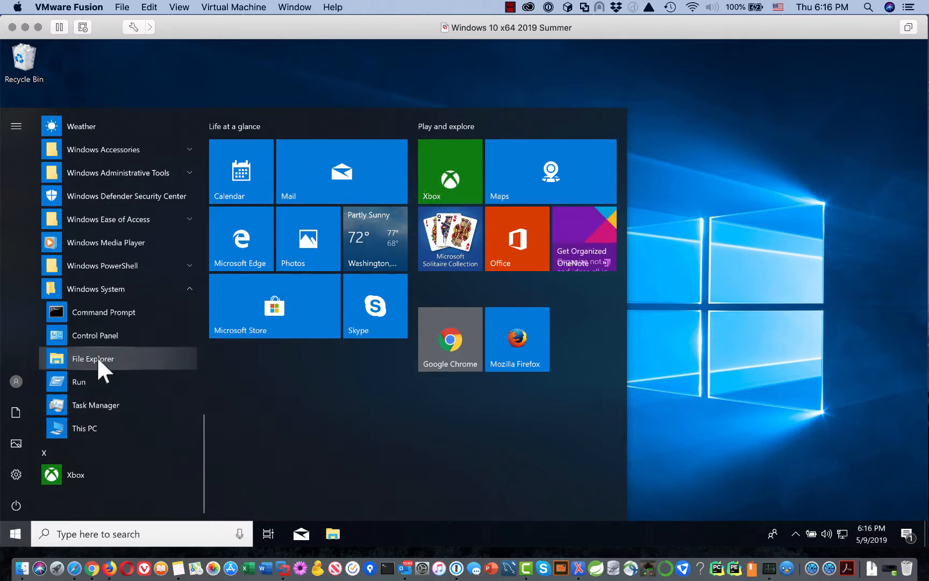
right_click(98, 360)
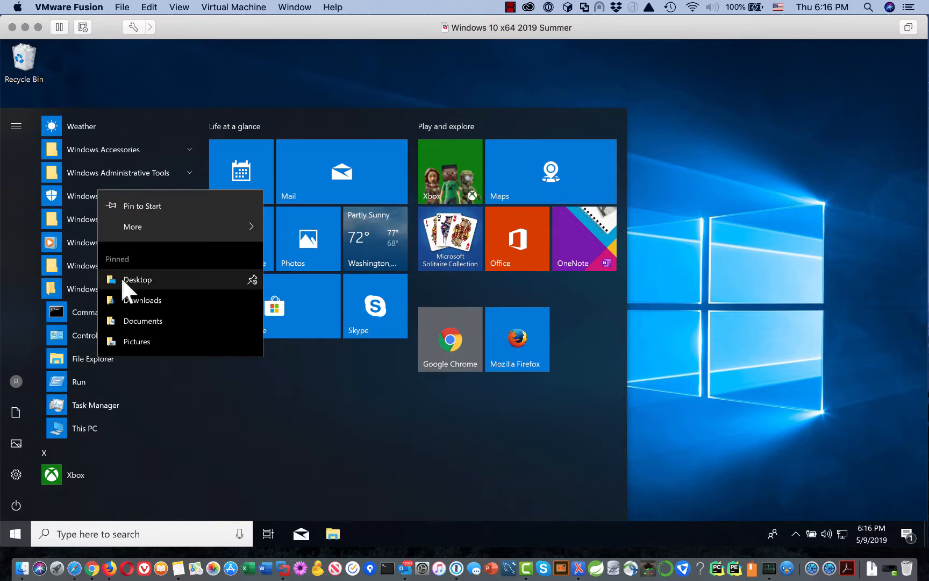
mouse_move(136, 224)
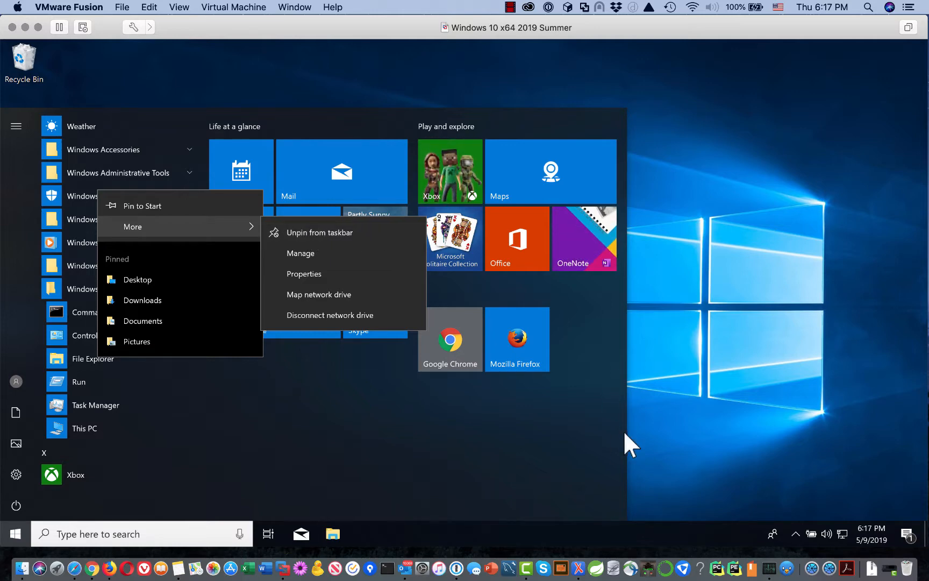
left_click(643, 414)
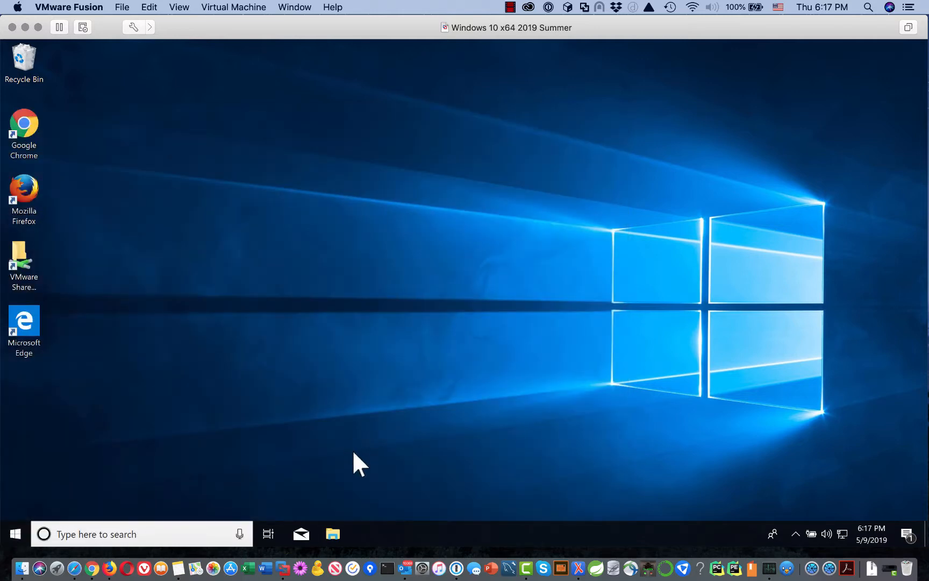
From File Explorer's Downloads folder, run mysql-installer-web-community-8.0.16.0.msi.
left_click(330, 532)
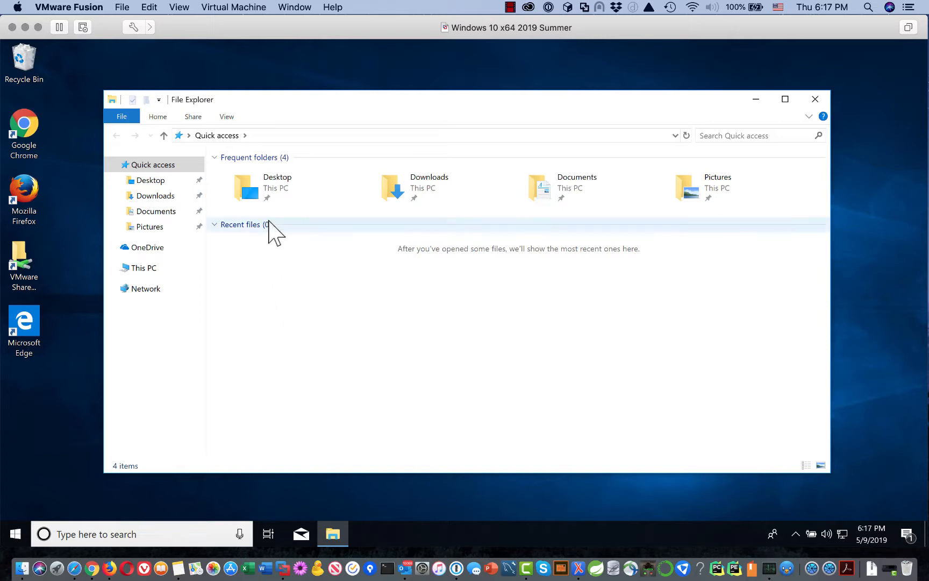
left_click(154, 197)
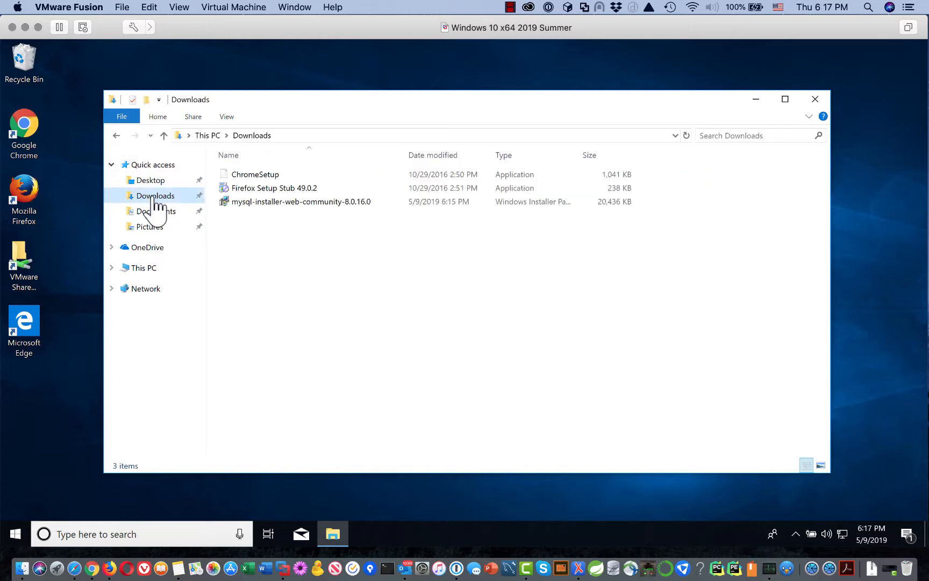
left_click(261, 202)
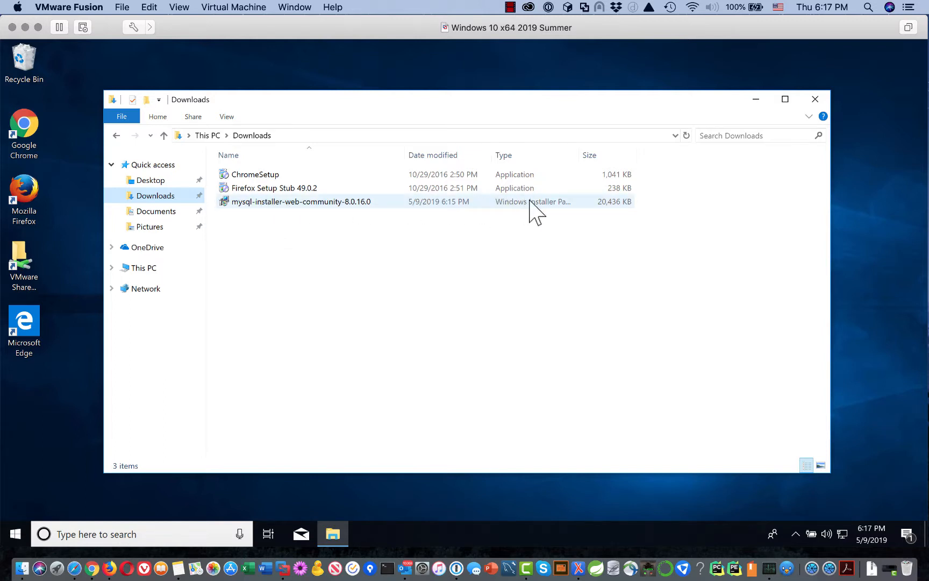
mouse_move(361, 203)
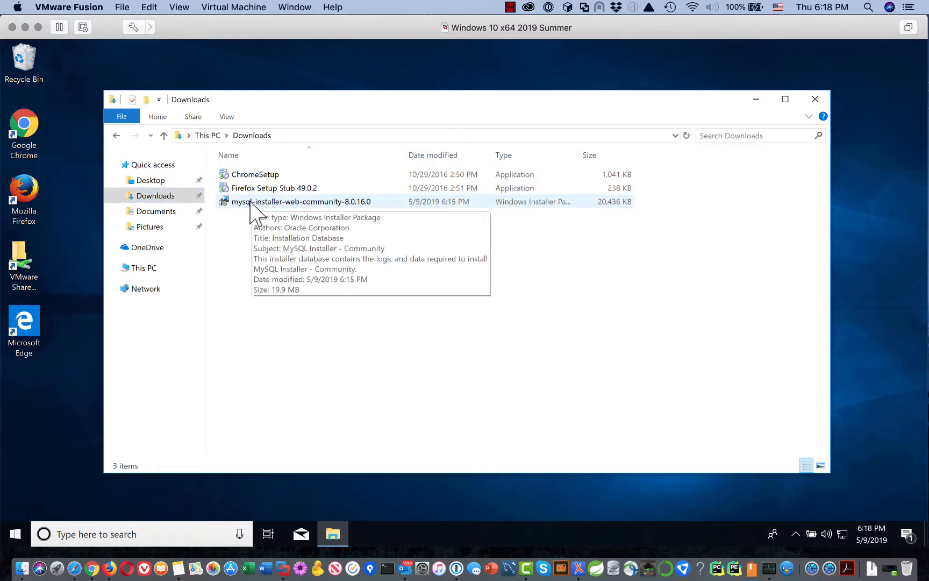
left_click(274, 200)
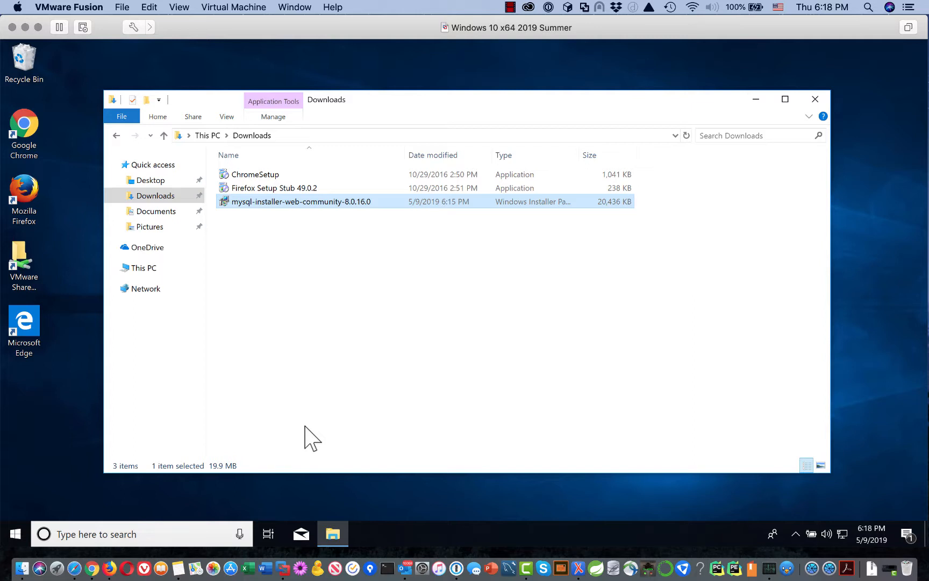
double_click(345, 200)
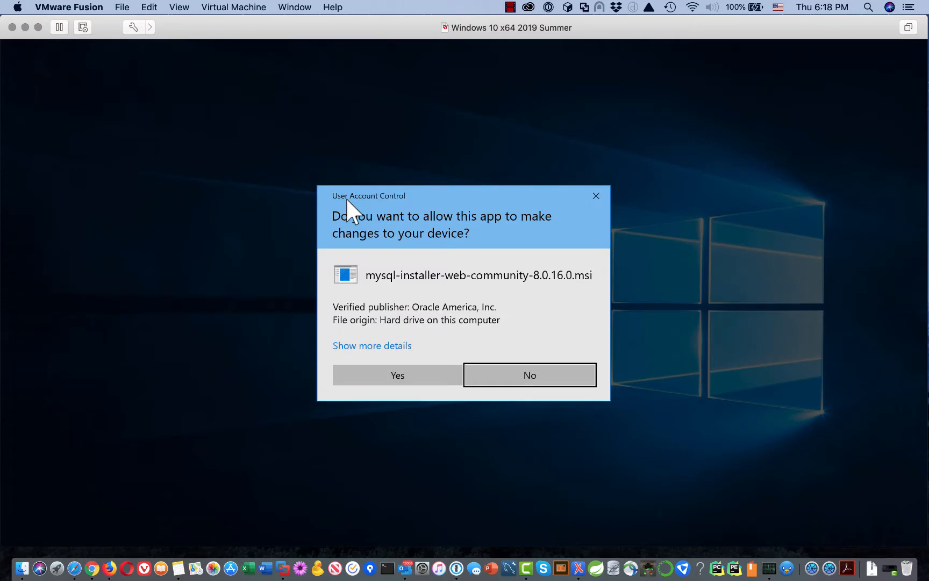
Approve the User Account Control prompts so MySQL Installer 1.4 launches.
left_click(399, 377)
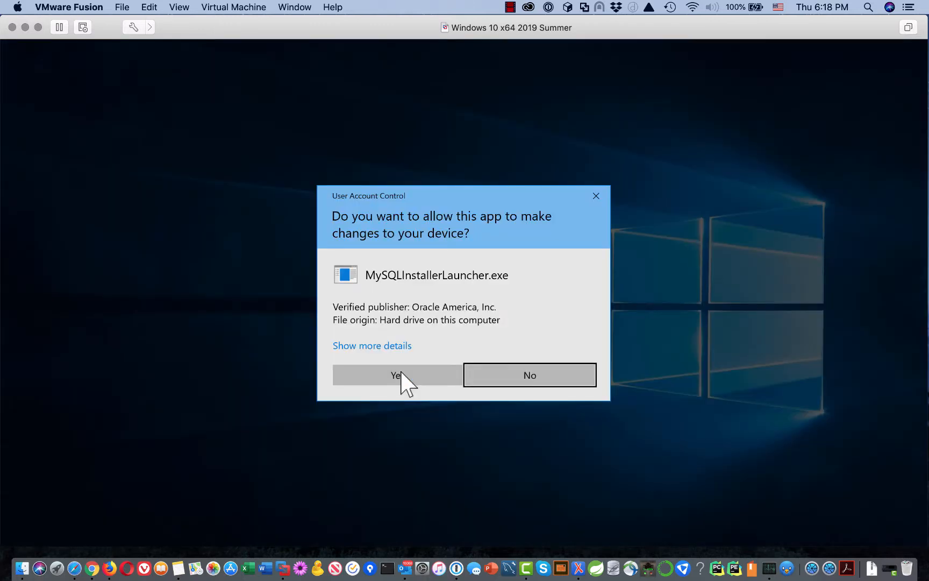
left_click(380, 374)
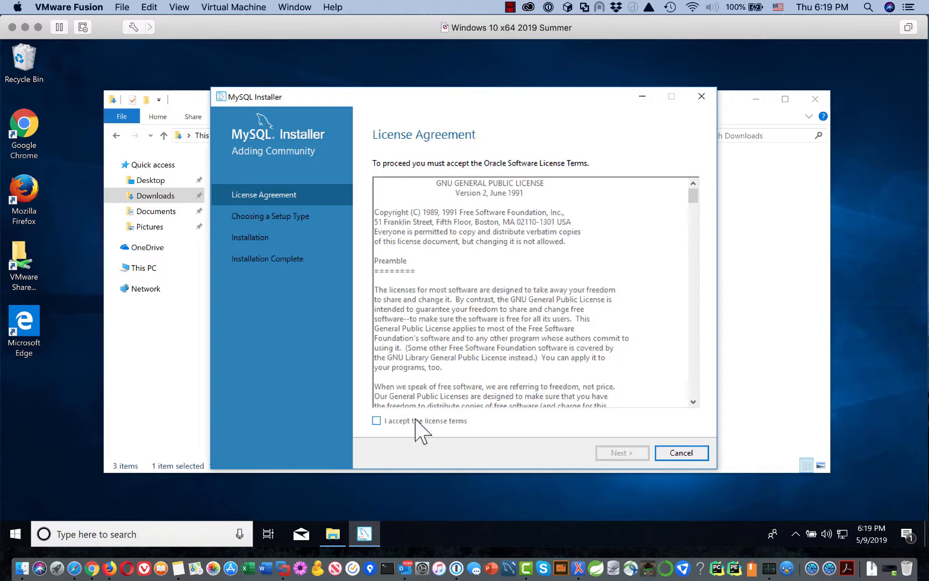
Accept the Oracle license terms and pick the Custom setup type.
left_click(377, 421)
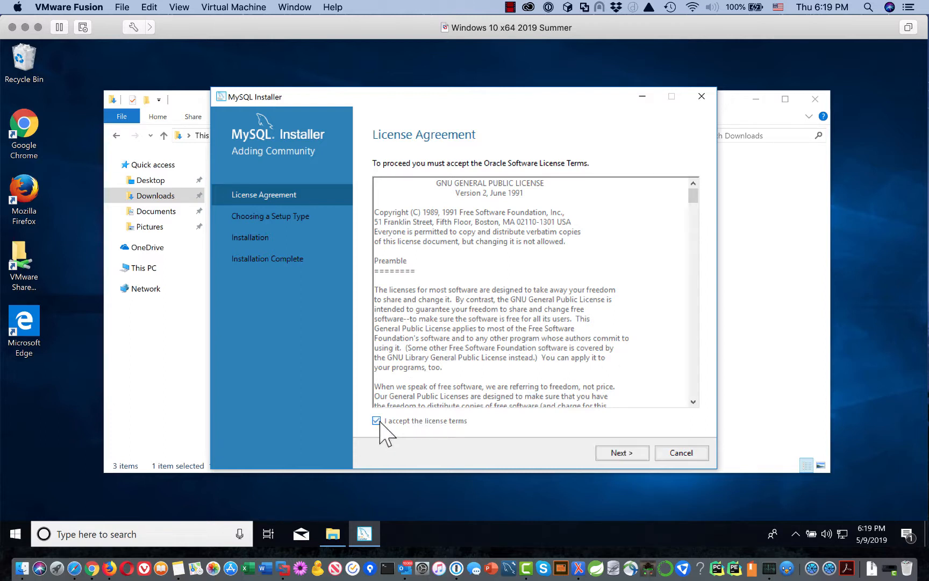
left_click(623, 454)
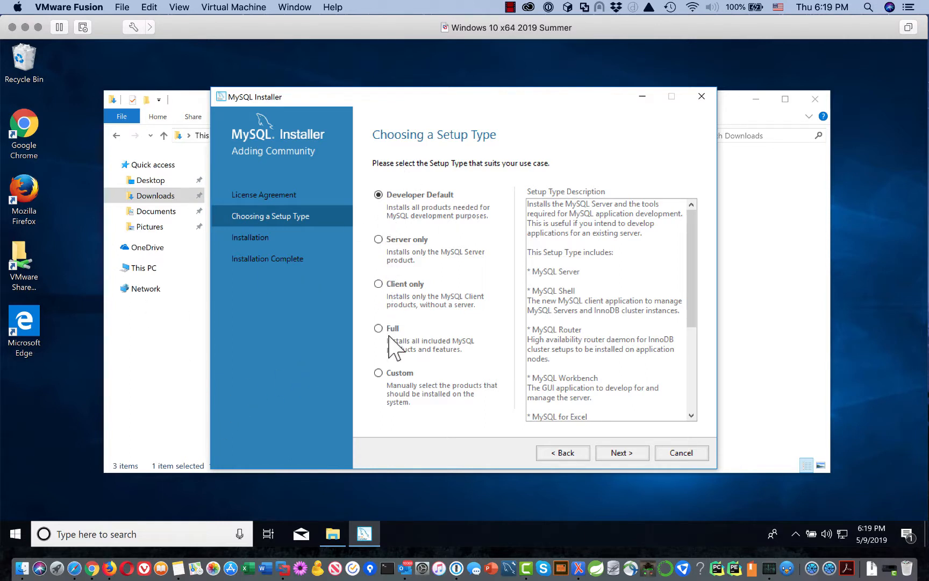
left_click(379, 373)
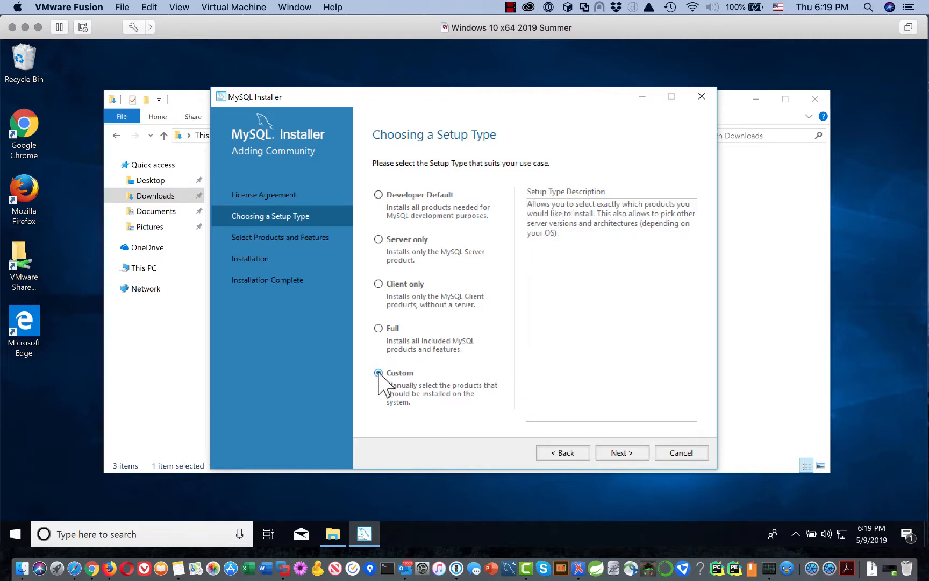
Advance to the Select Products and Features page.
left_click(619, 454)
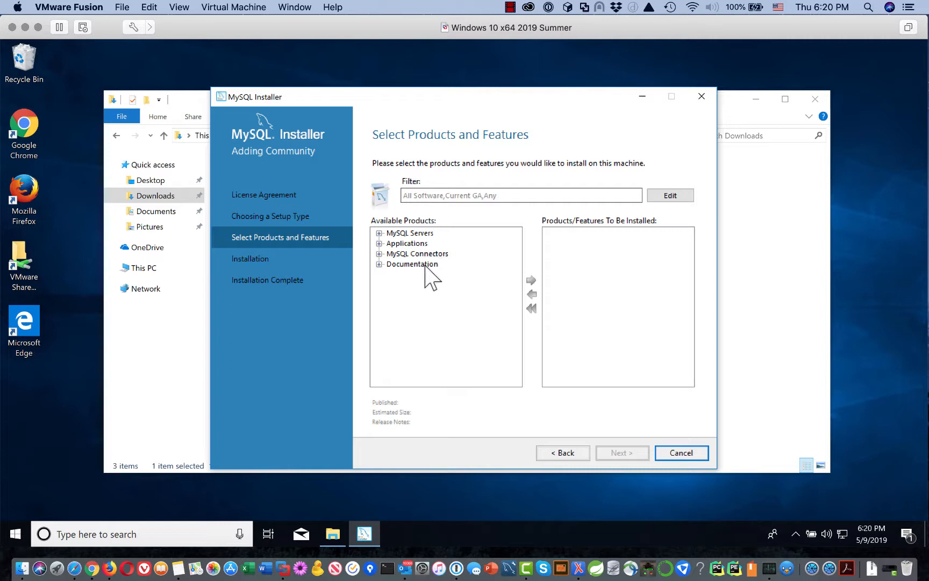
Add MySQL Server 8.0.16 - X64 from the MySQL Servers tree to the install list.
left_click(379, 233)
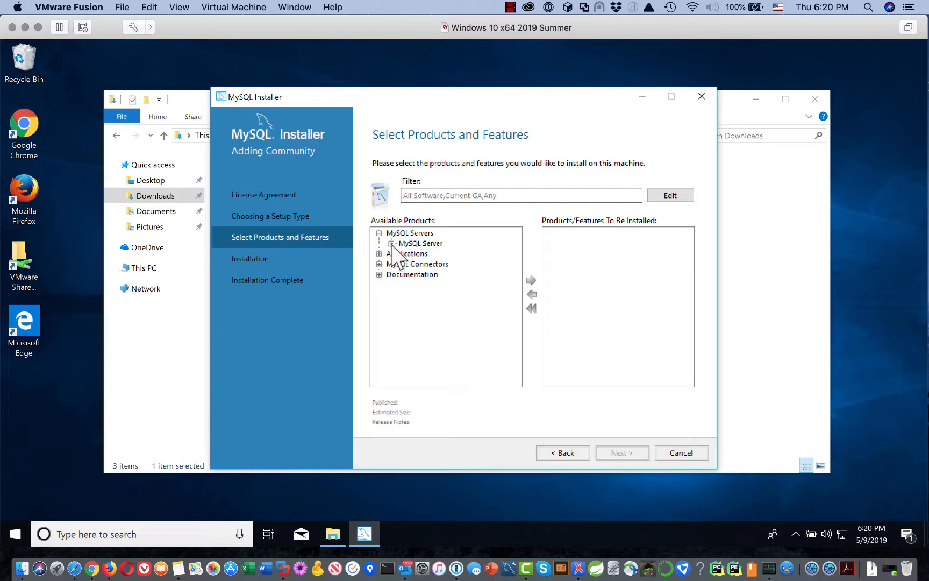
left_click(391, 243)
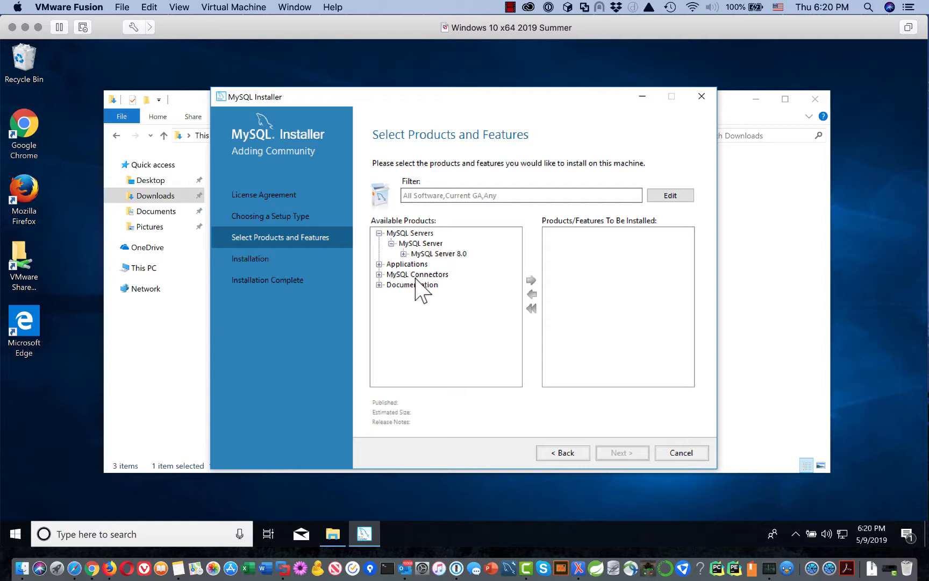
left_click(403, 254)
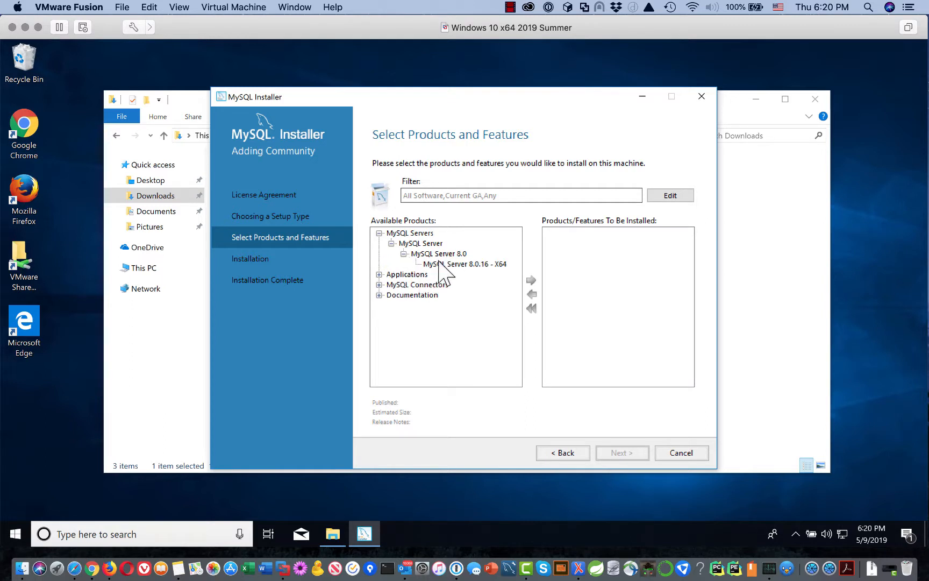
left_click(500, 264)
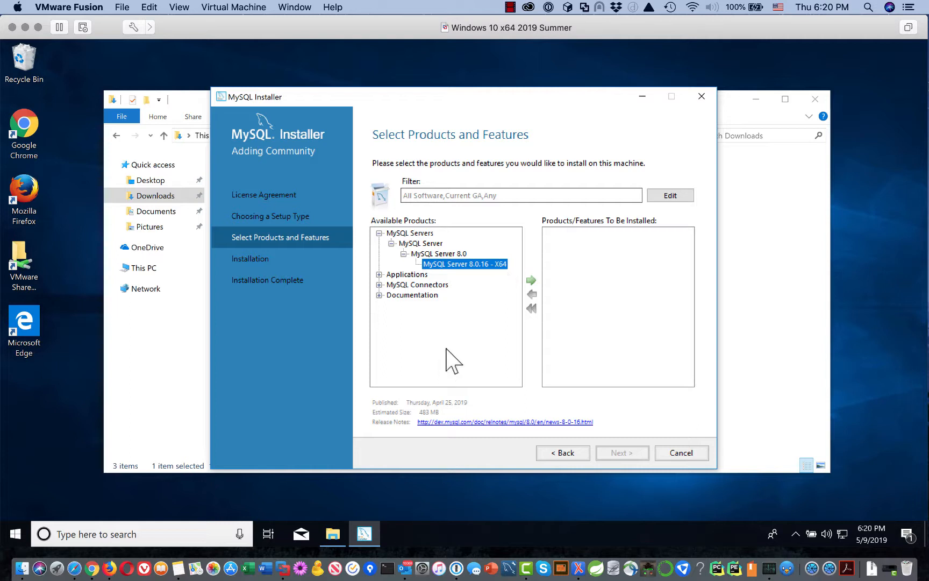
left_click(531, 280)
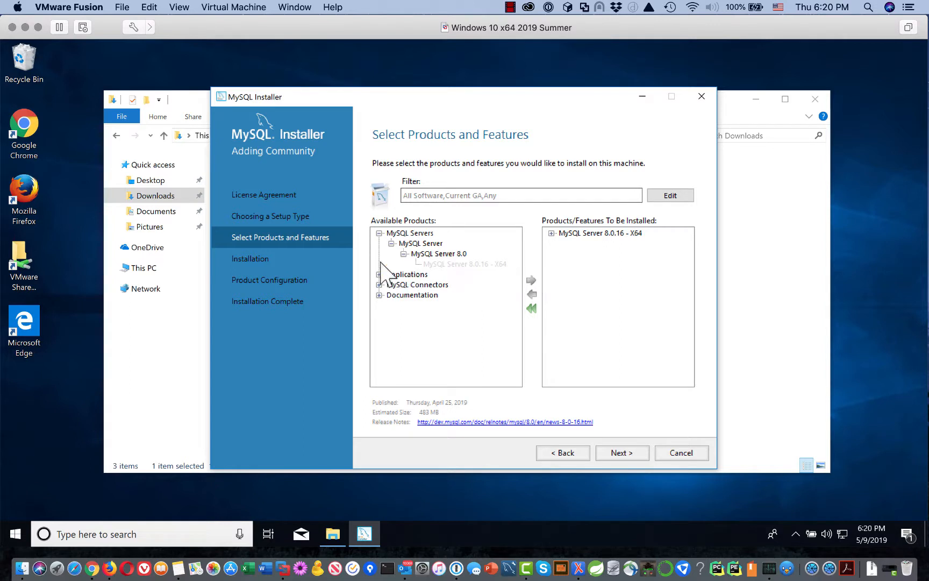
left_click(379, 233)
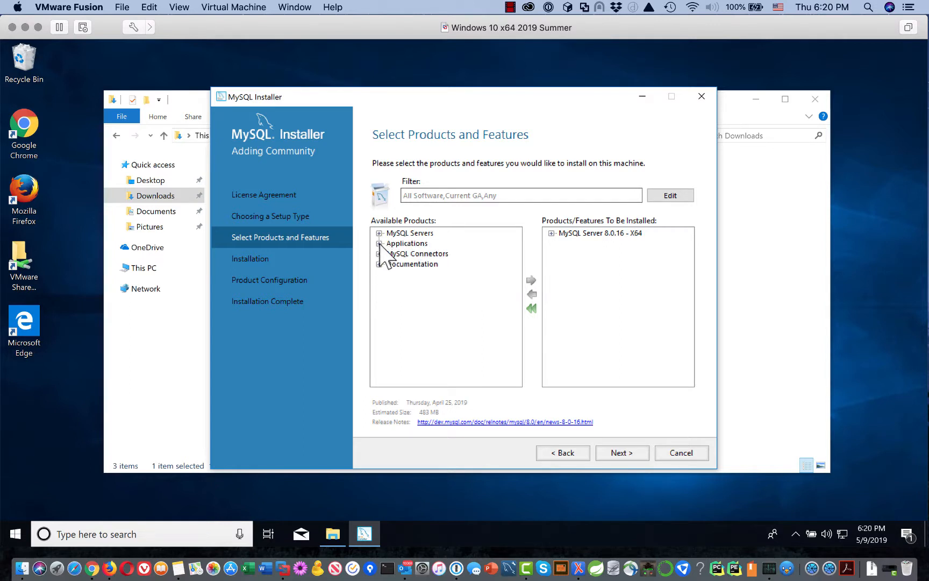
Expand Applications and then MySQL Workbench in the Available Products tree.
left_click(379, 243)
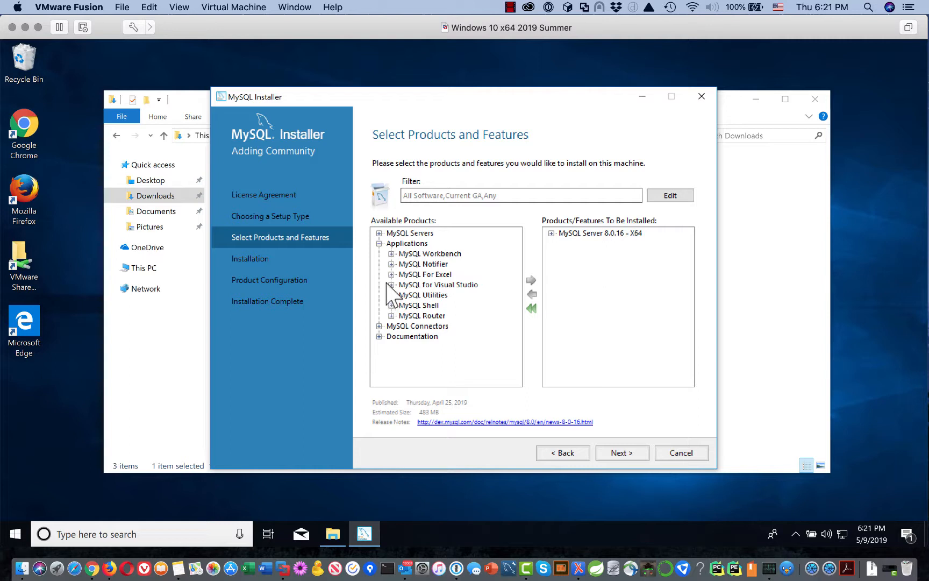
left_click(391, 254)
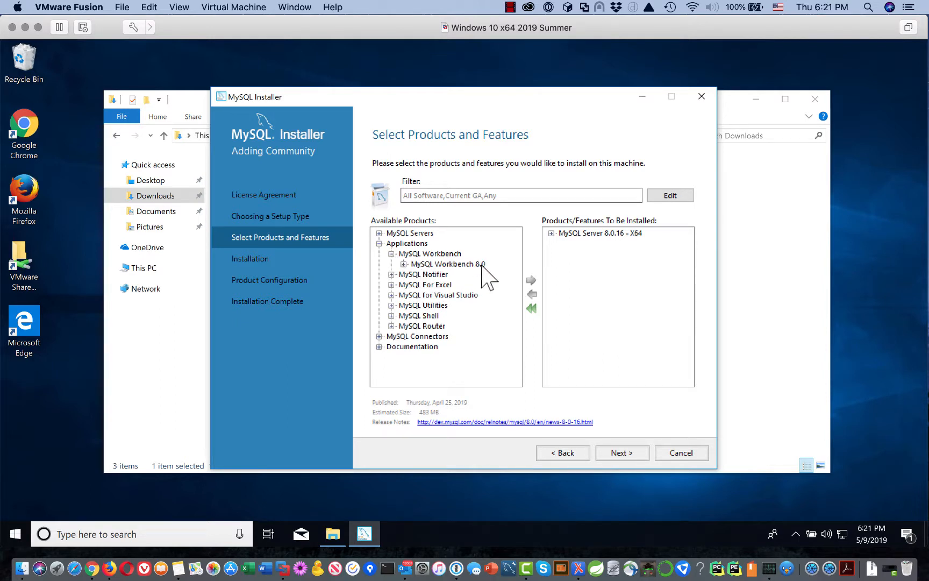
Queue MySQL Workbench 8.0.16 - X64 from the Workbench 8.0 branch for installation.
left_click(403, 264)
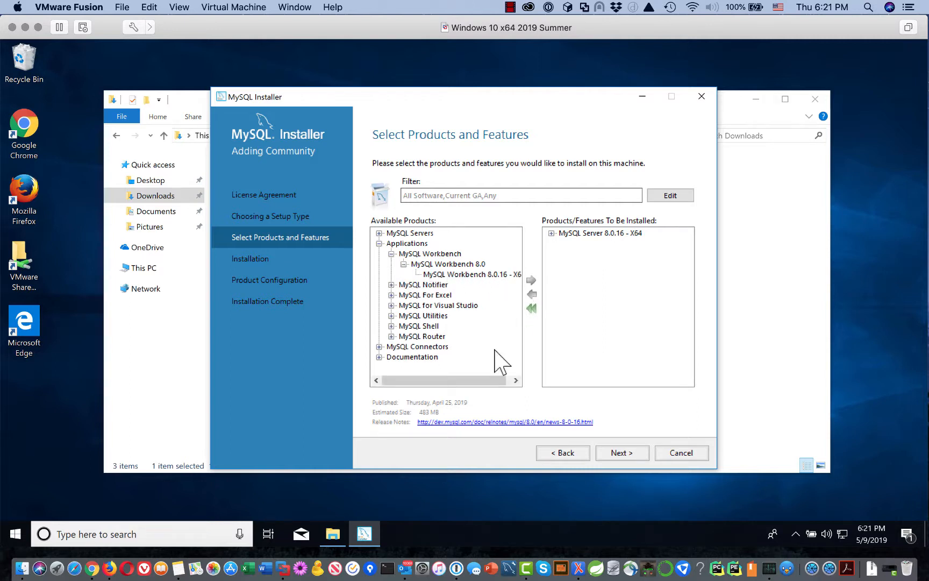
left_click_drag(492, 380, 506, 379)
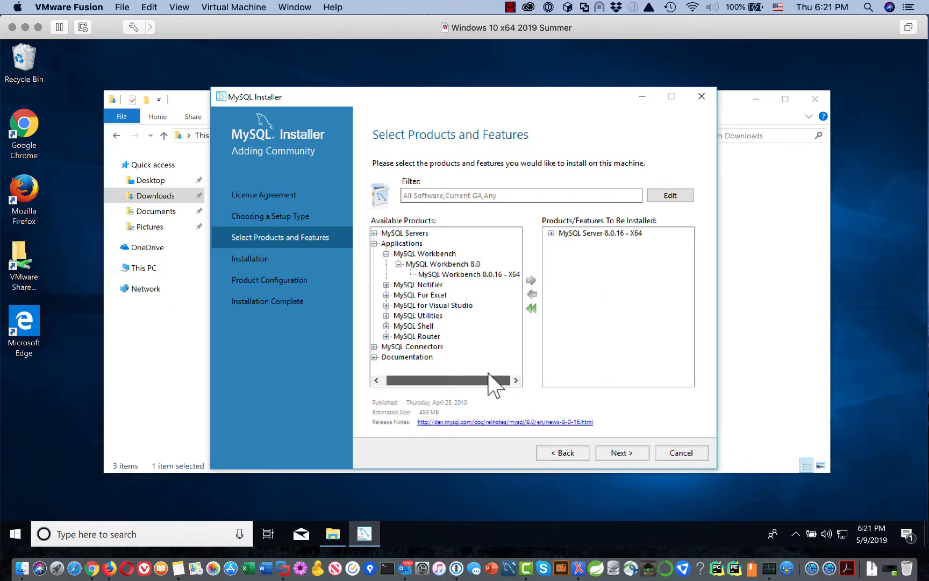
left_click(499, 275)
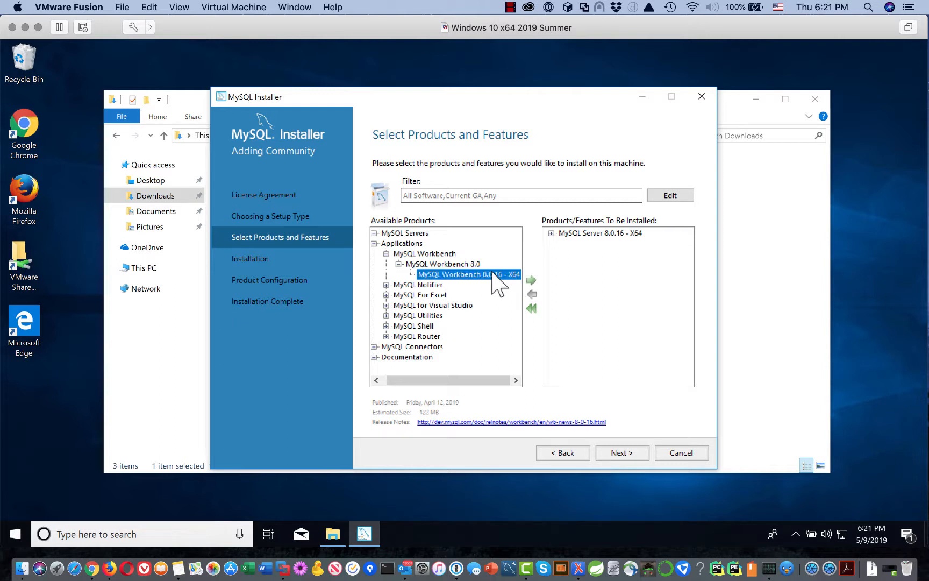
left_click(531, 280)
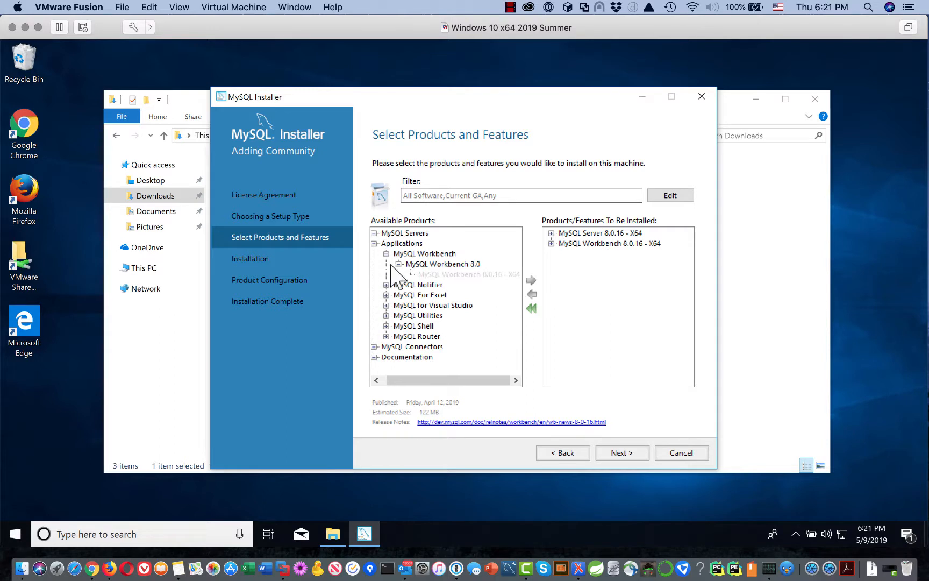
left_click(375, 243)
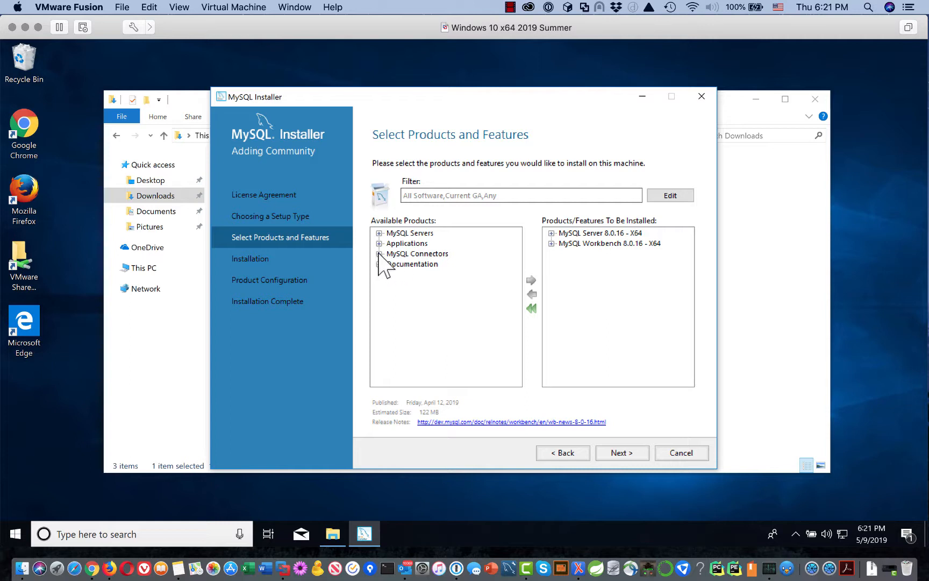
left_click(379, 253)
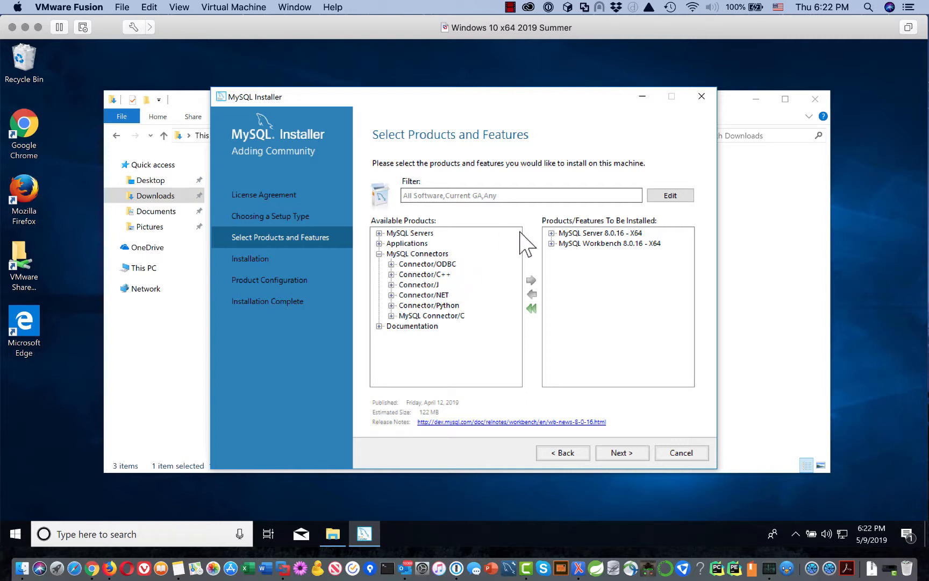
left_click(379, 254)
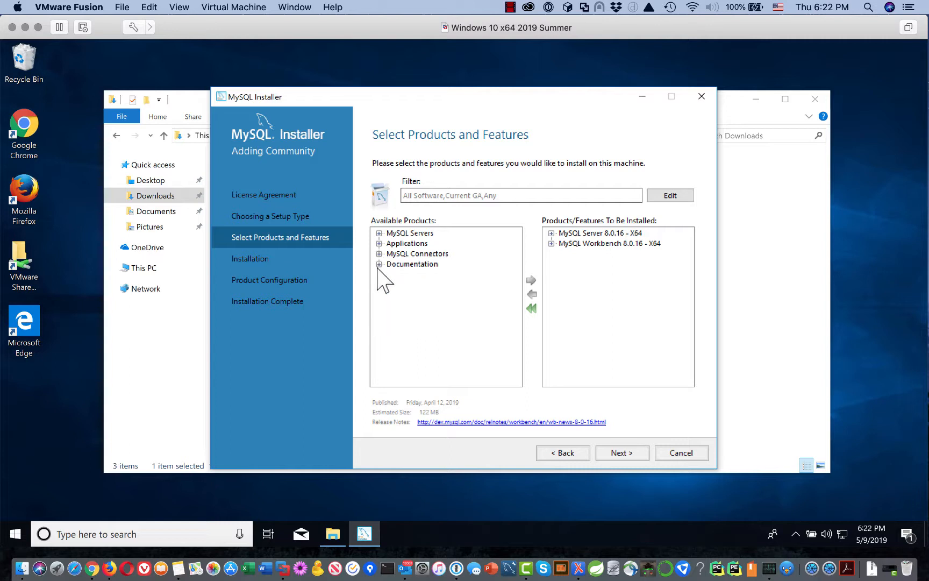
Expand Documentation down to MySQL Documentation 8.0 and queue 8.0.16 for installation.
left_click(379, 264)
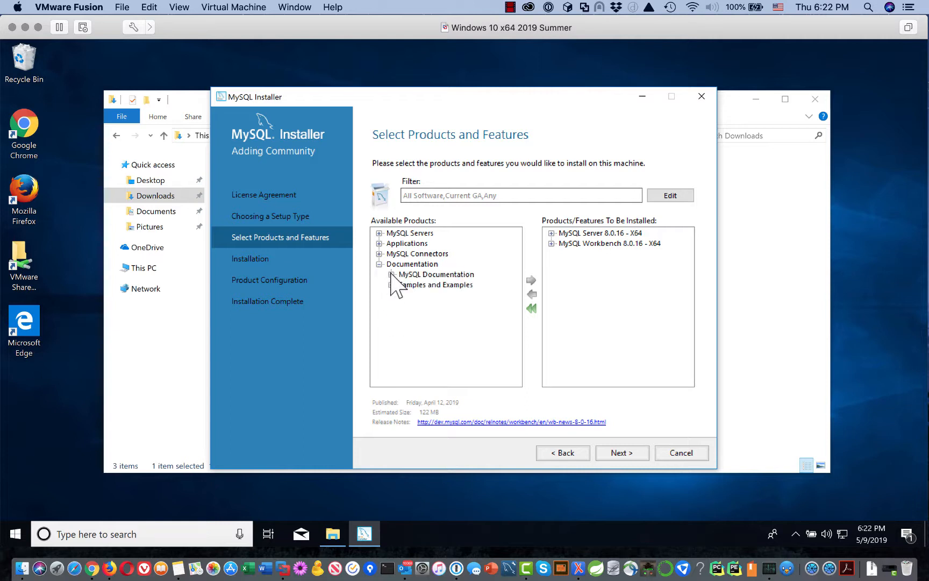
left_click(392, 275)
left_click(403, 285)
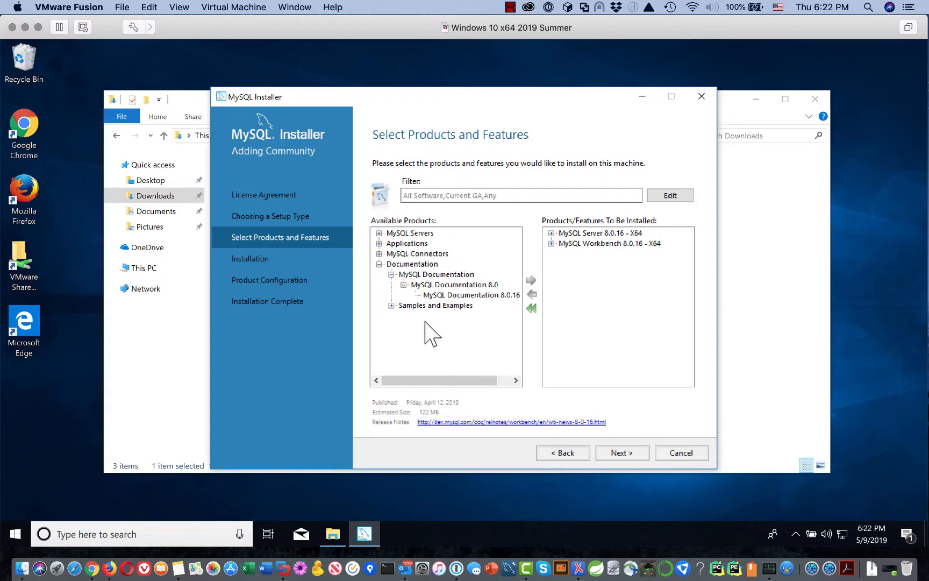
left_click(456, 296)
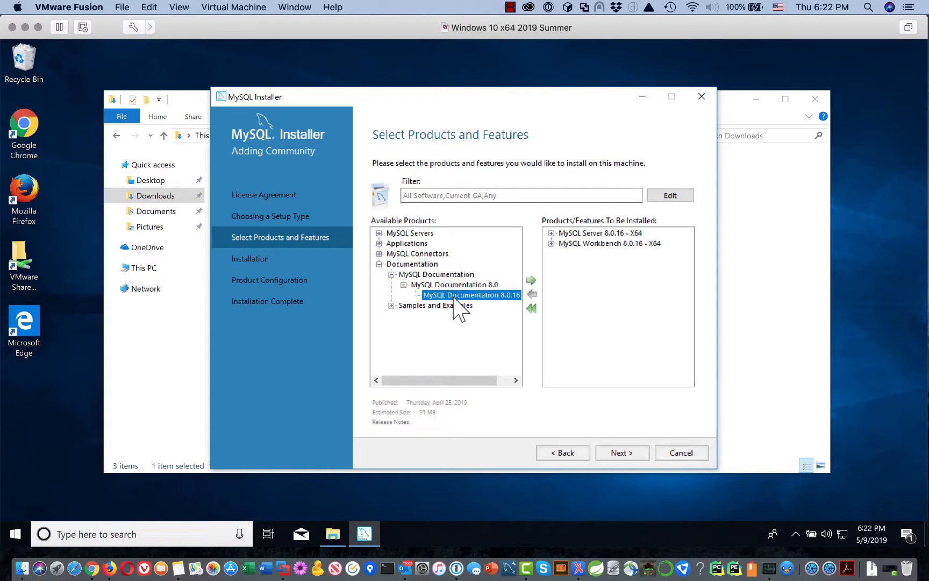
left_click(531, 280)
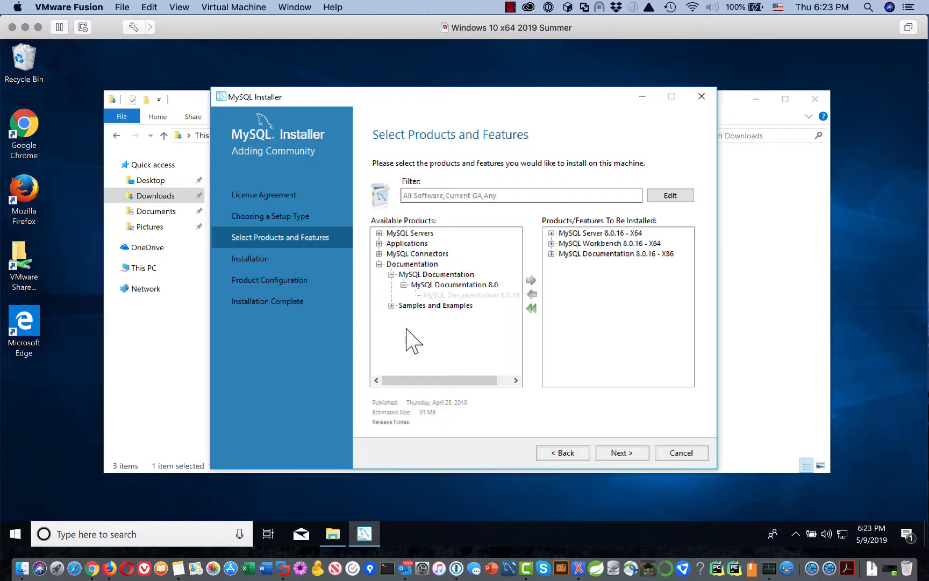
Expand Samples and Examples 8.0 and queue Samples and Examples 8.0.16 for installation.
left_click(392, 306)
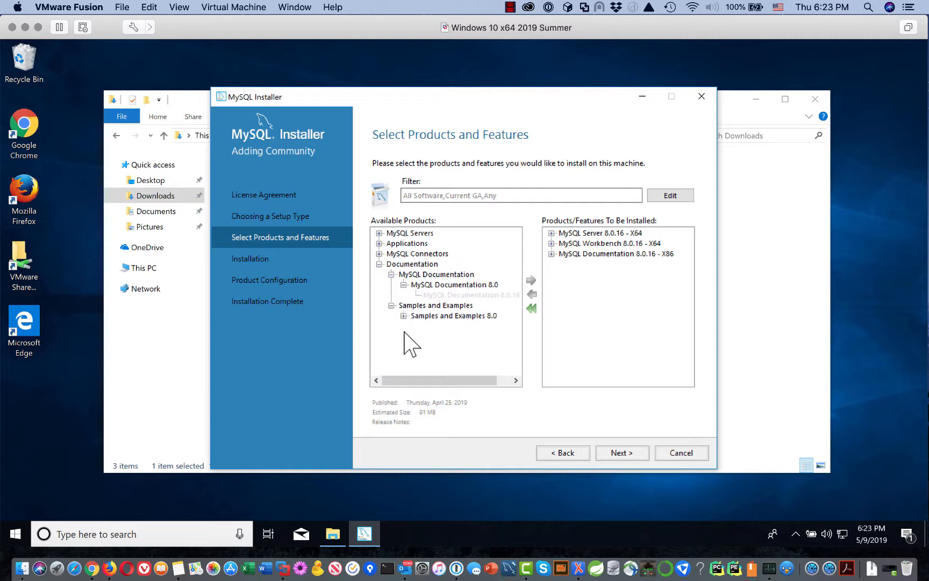
left_click(404, 317)
left_click(493, 326)
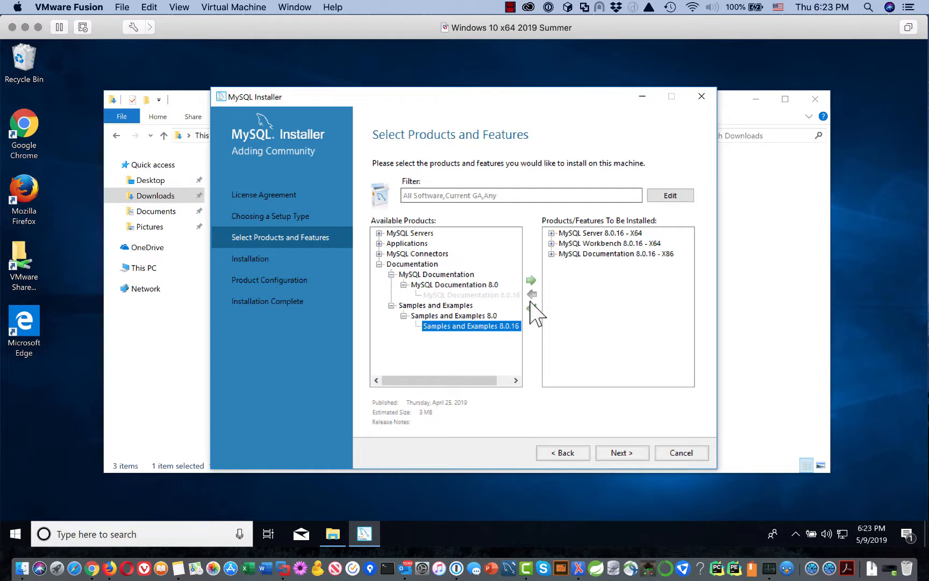
left_click(532, 280)
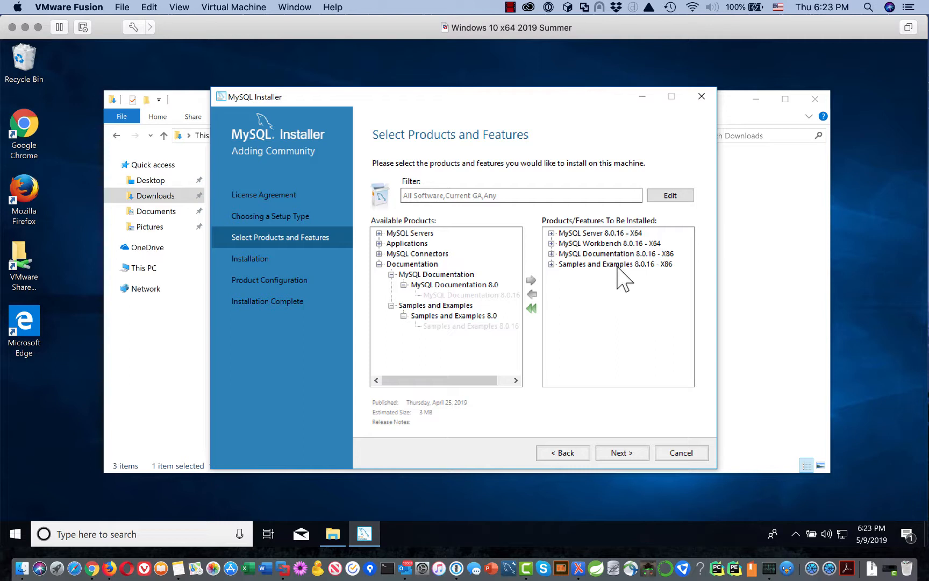
Advance to the Installation page and execute the install of the four 8.0.16 products.
left_click(619, 453)
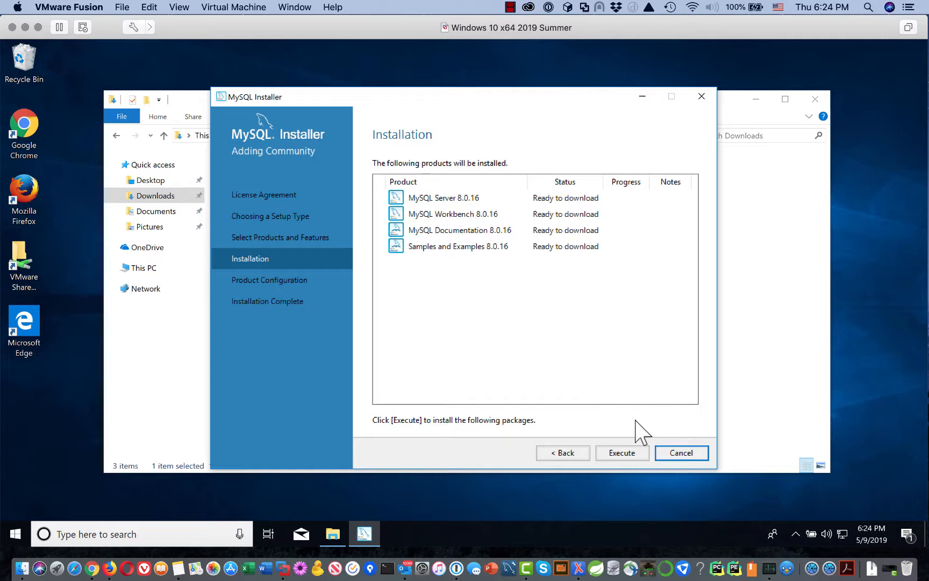
left_click(619, 456)
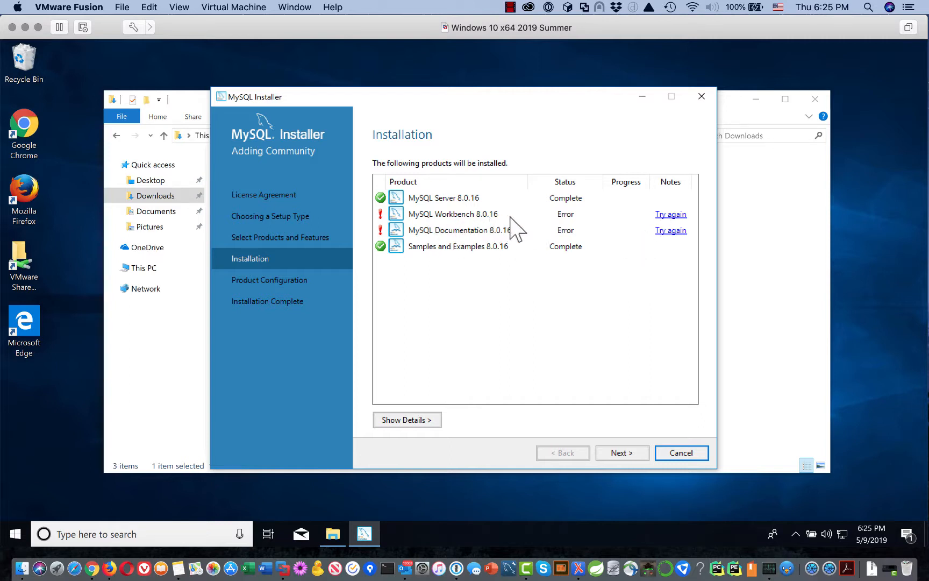
left_click(671, 215)
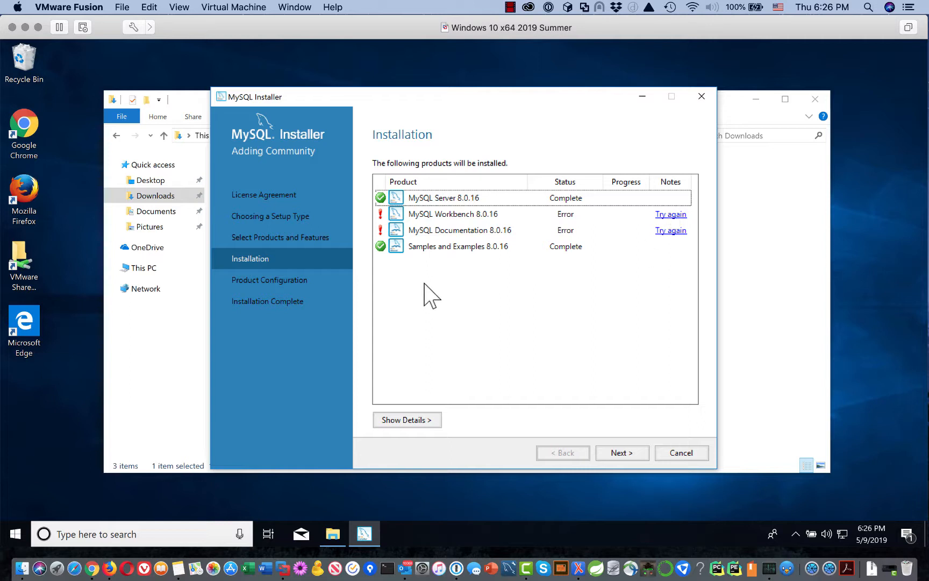
left_click(466, 215)
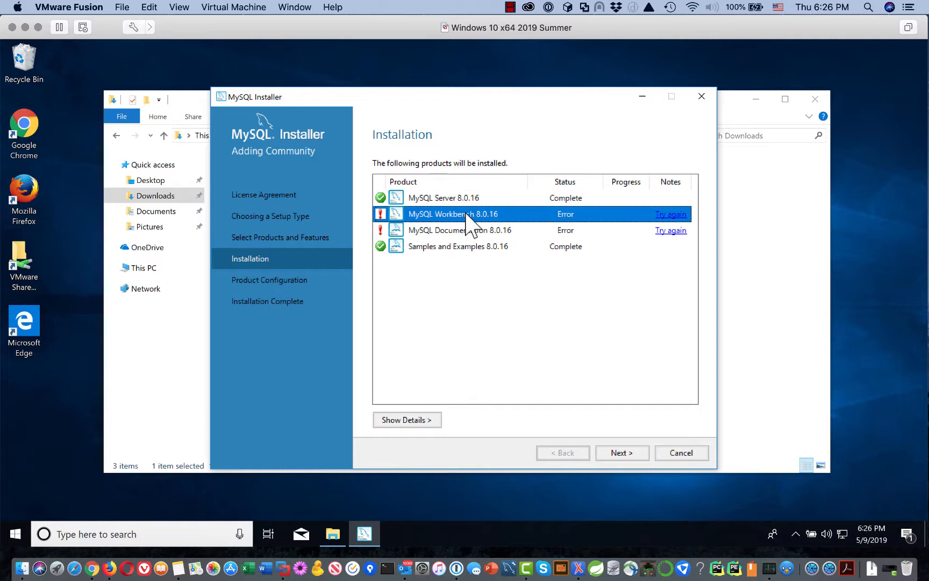
left_click(429, 420)
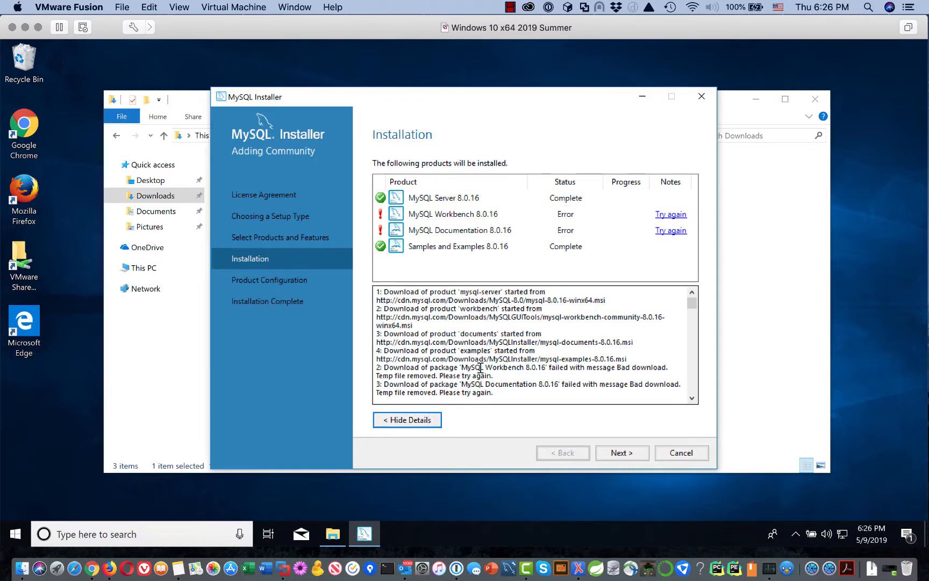
scroll(483, 365, "down", 3)
scroll(482, 366, "down", 8)
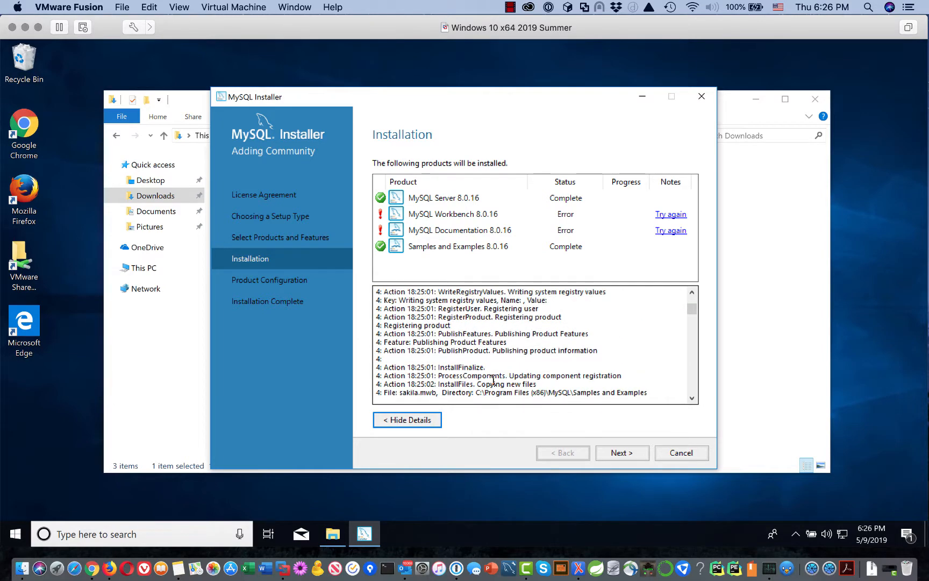
scroll(509, 383, "down", 10)
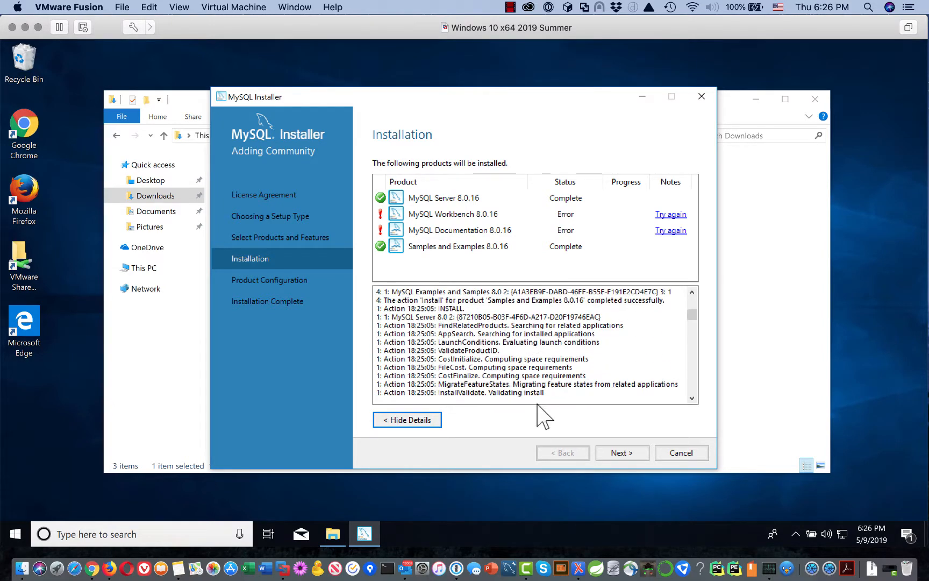
scroll(538, 400, "up", 8)
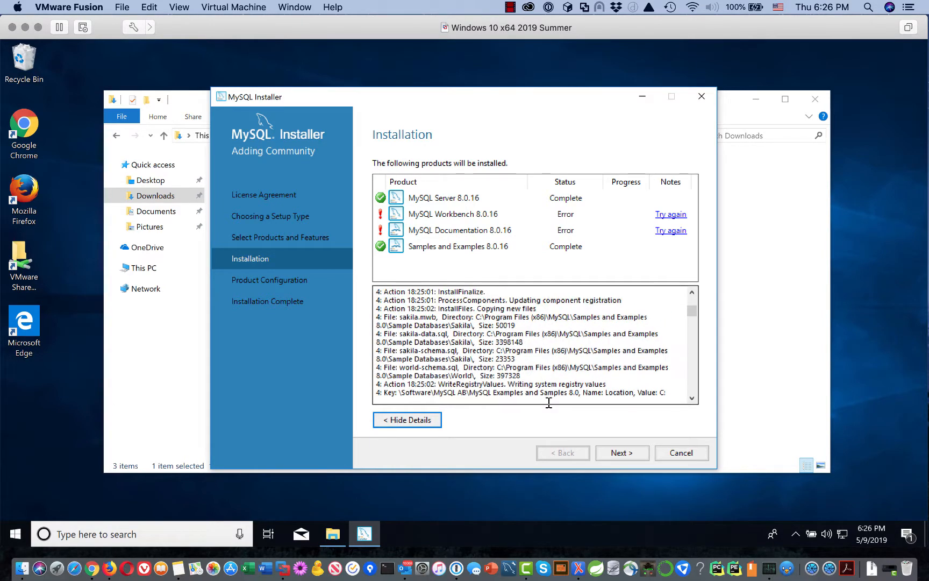
left_click(422, 422)
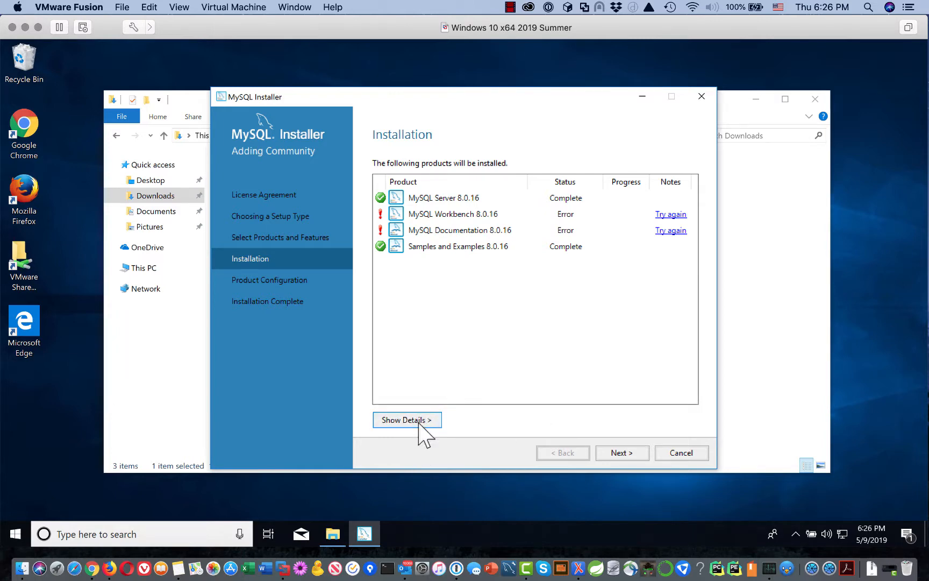
left_click(472, 213)
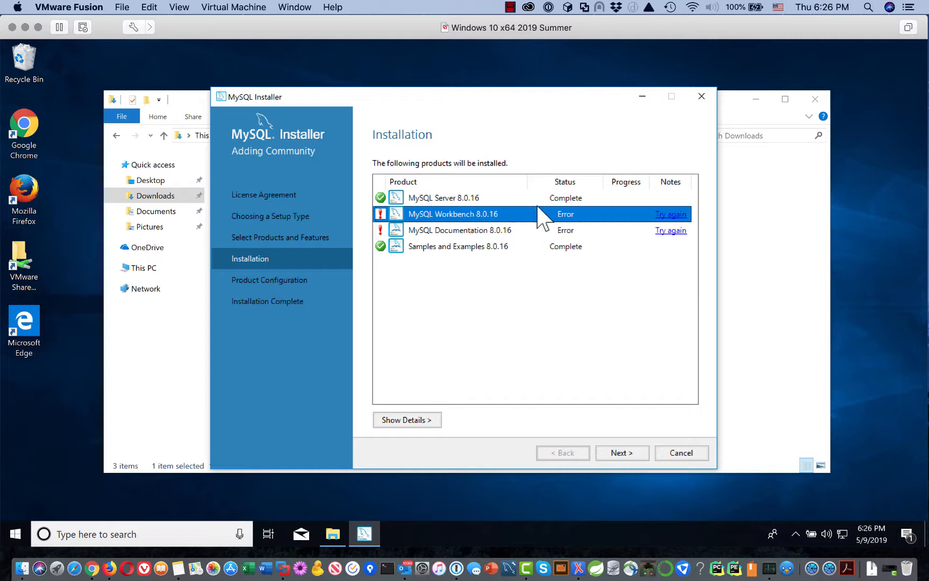
left_click(675, 215)
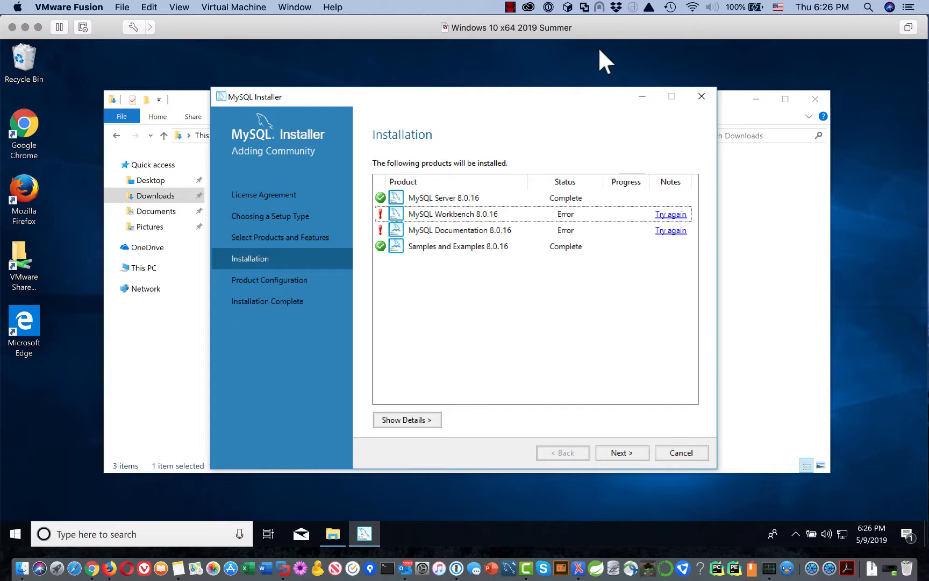
Use the controls at the top of the screen while Workbench 8.0.16 finishes installing.
left_click(508, 8)
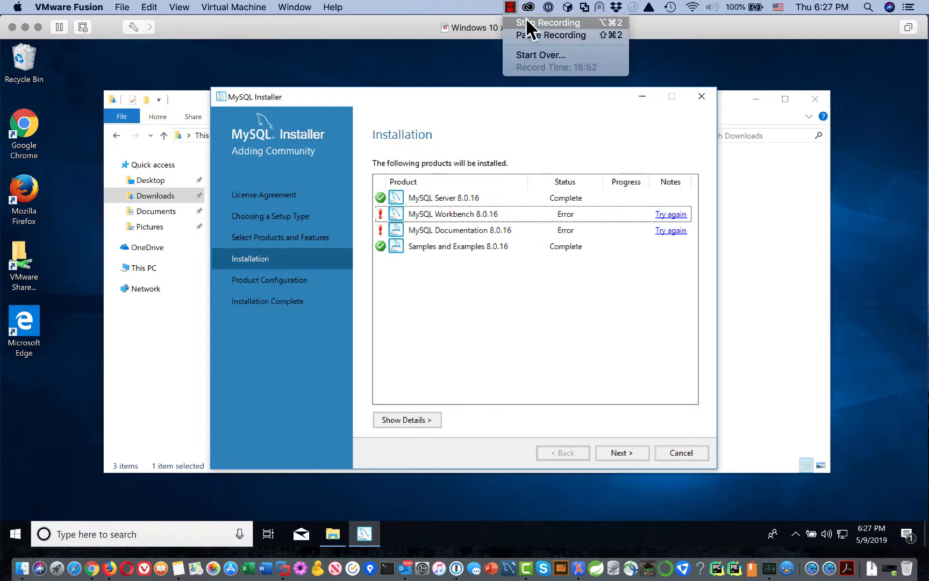
left_click(531, 34)
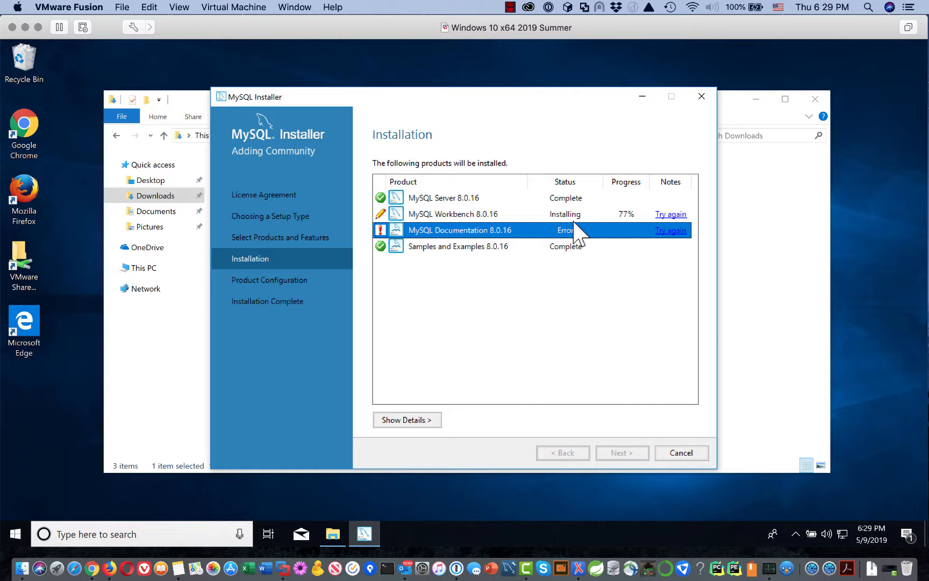
left_click(511, 7)
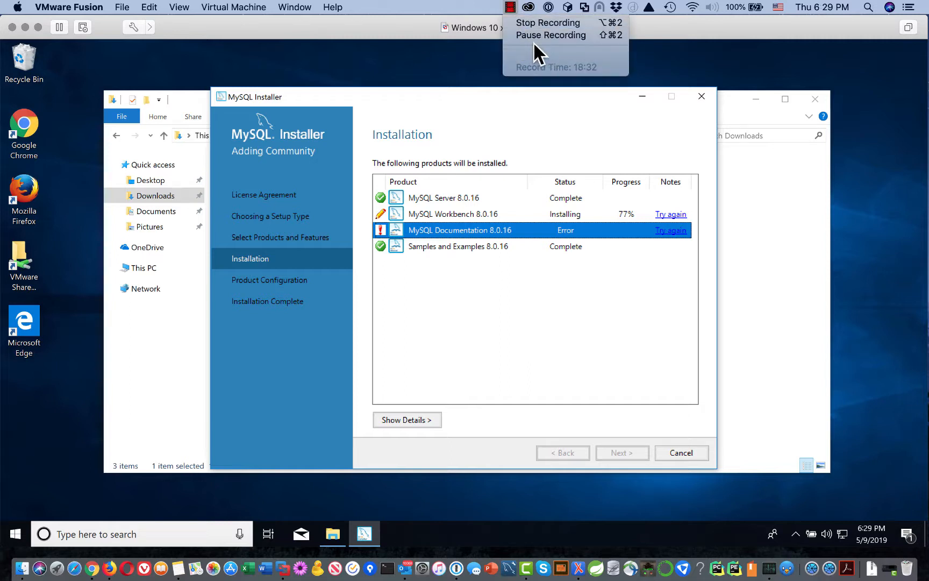
left_click(531, 35)
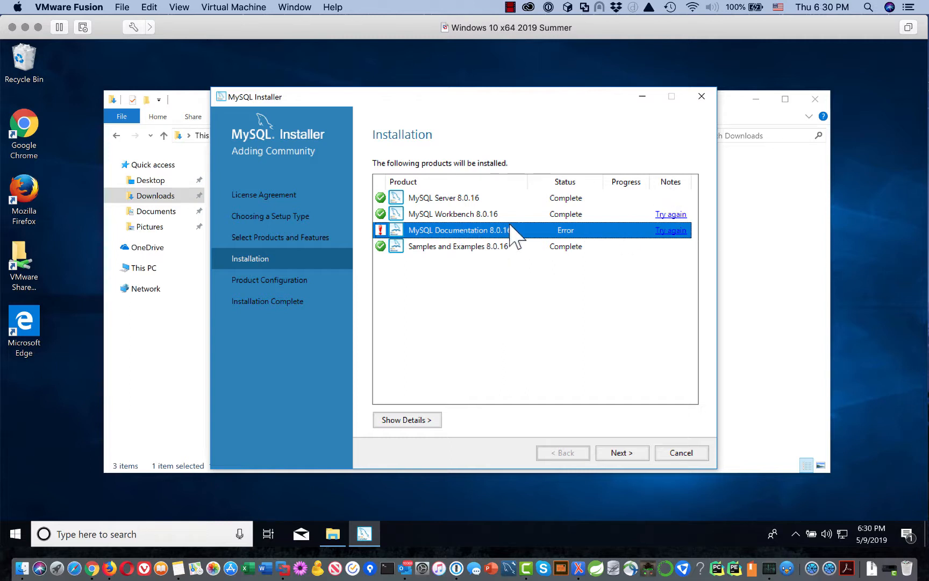
Retry the failed MySQL Documentation 8.0.16 install until it reads Complete.
left_click(658, 215)
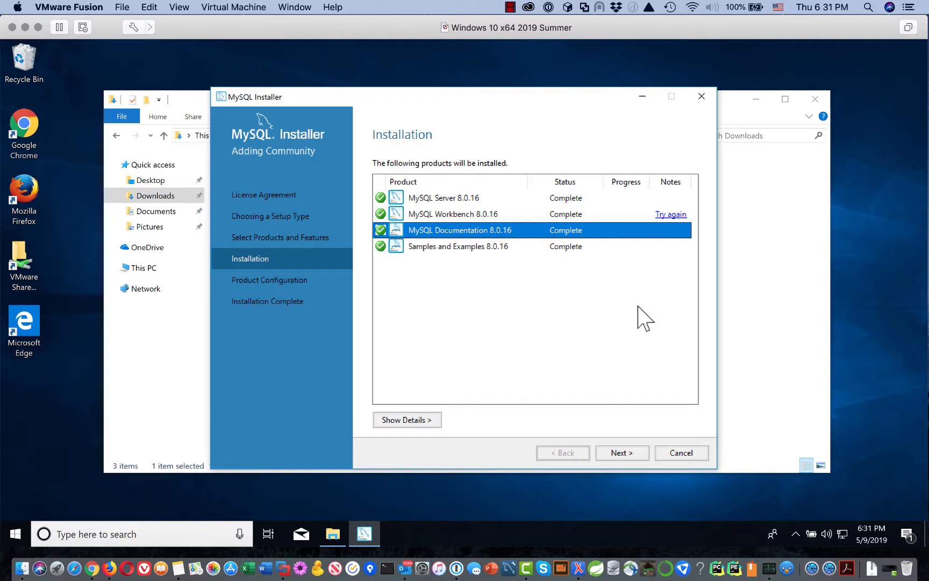
Advance past Installation and Product Configuration to the High Availability page, Standalone selected.
left_click(626, 453)
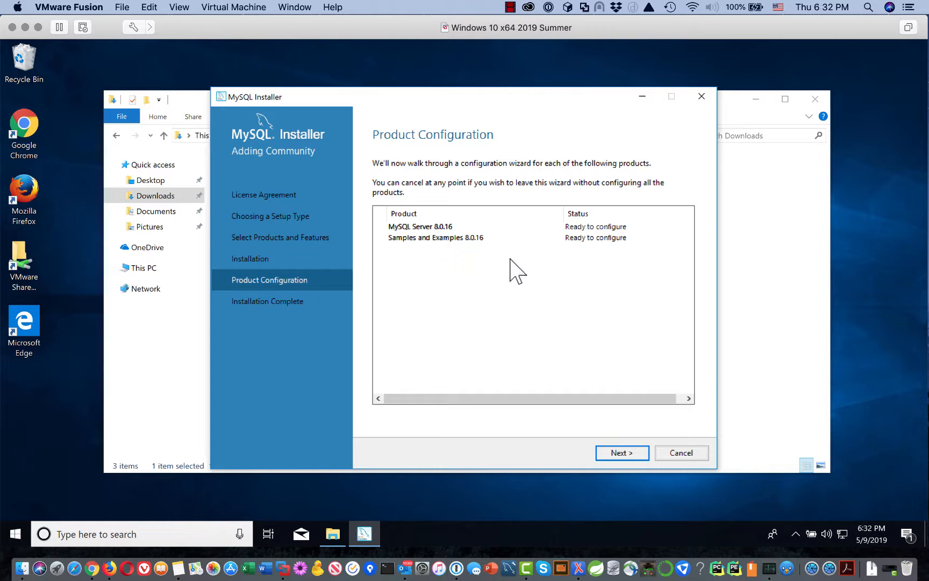
left_click(619, 453)
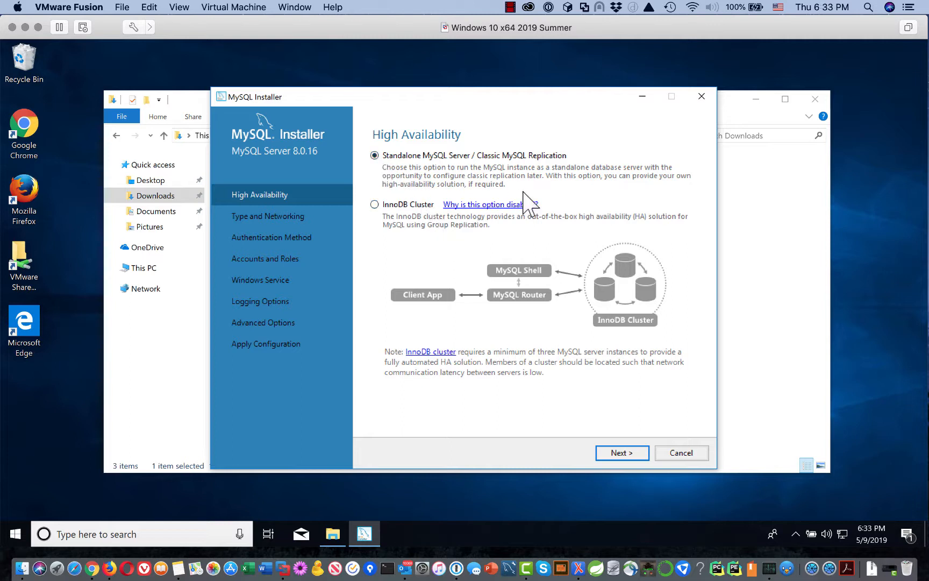
Accept Standalone and Development Computer with TCP/IP port 3306, reaching Authentication Method.
left_click(623, 453)
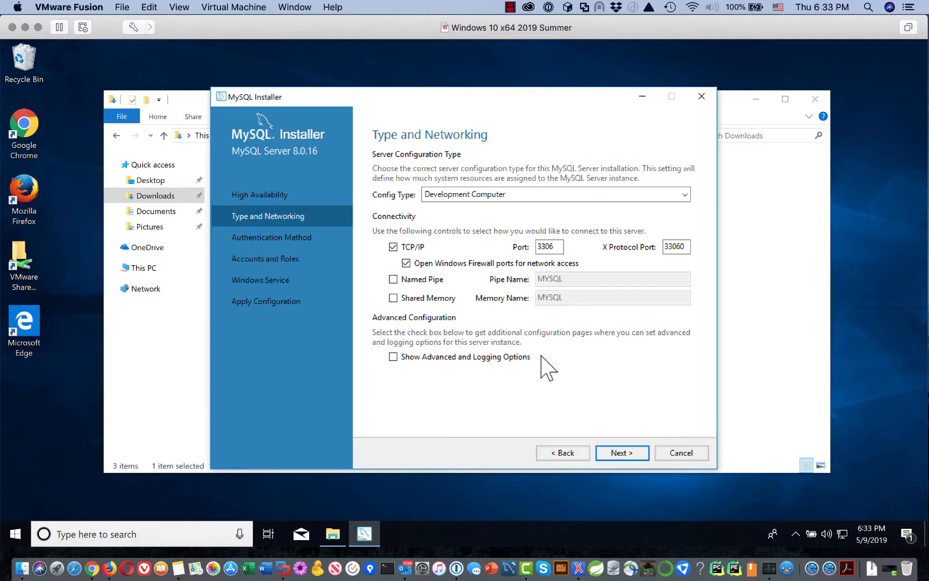
left_click(623, 453)
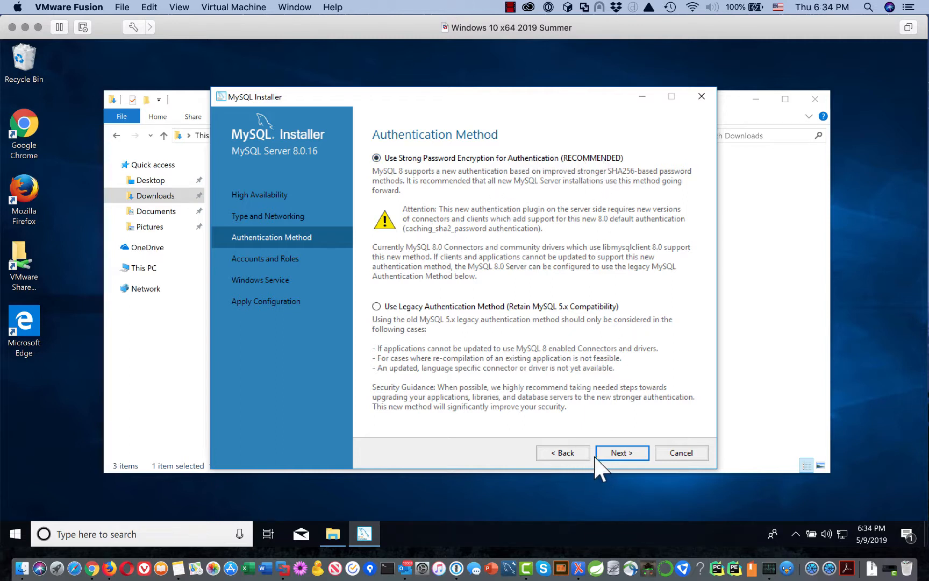
Keep strong password encryption and enter the root password in both password fields.
left_click(618, 455)
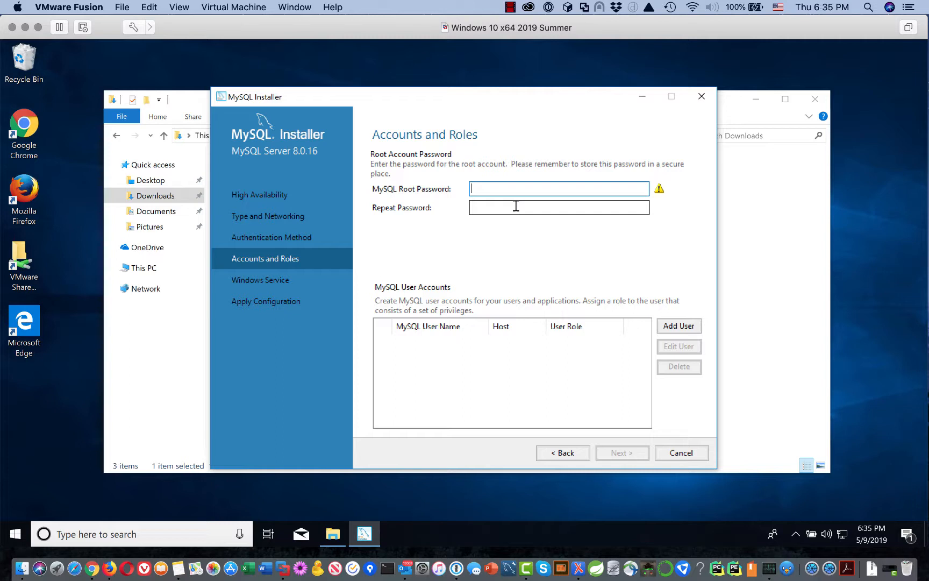
type("root12")
left_click(499, 207)
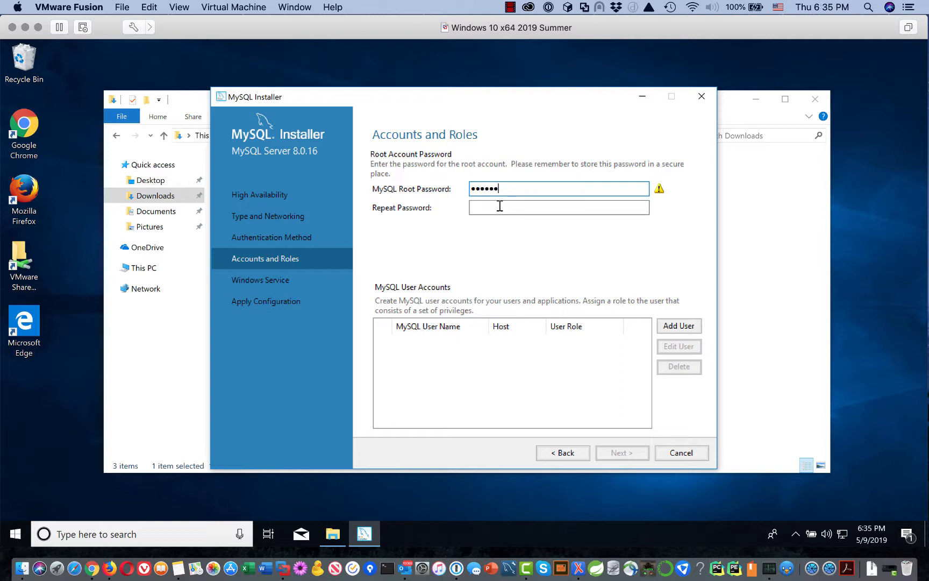
type("root12")
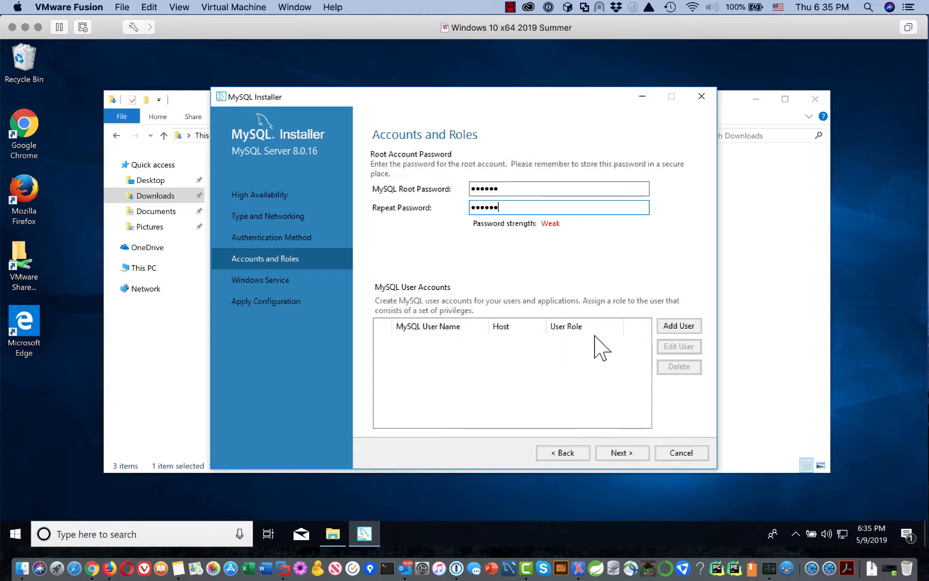
Keep the root account and MySQL80 Windows service settings, then execute and finish the server configuration.
left_click(624, 453)
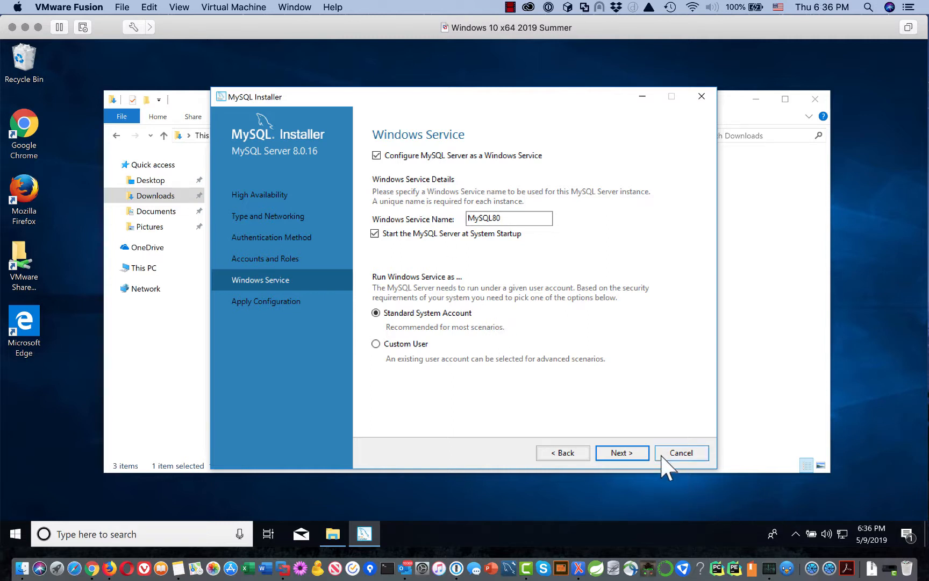
left_click(622, 453)
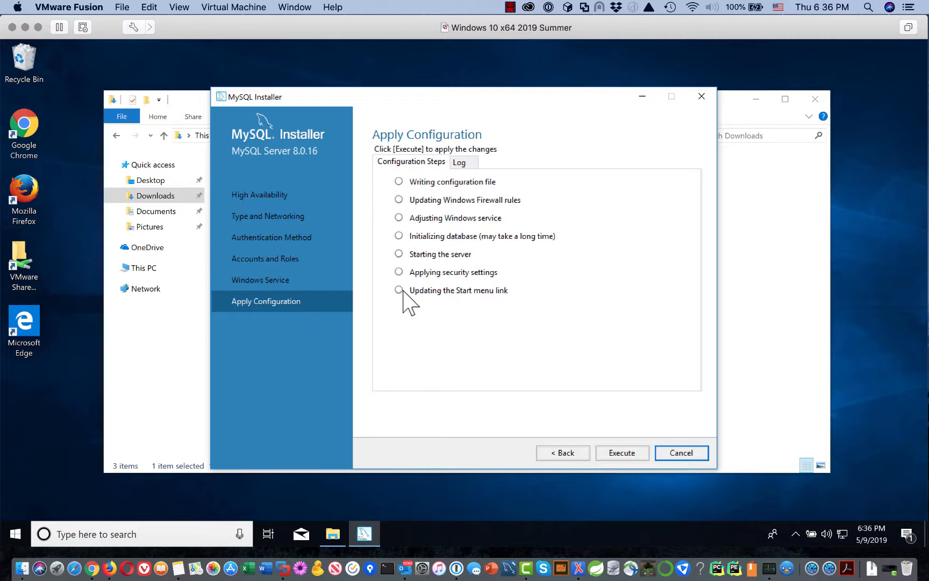
left_click(619, 453)
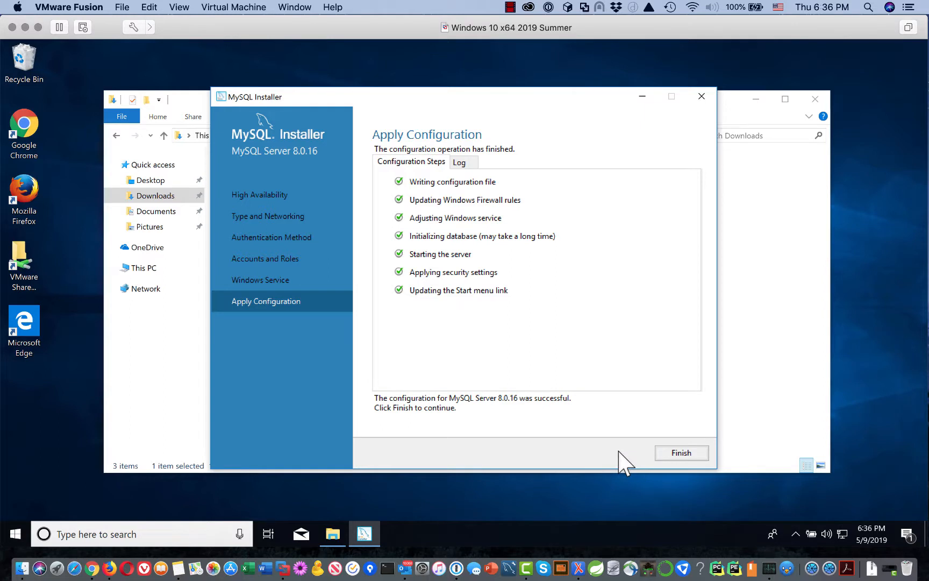
left_click(681, 454)
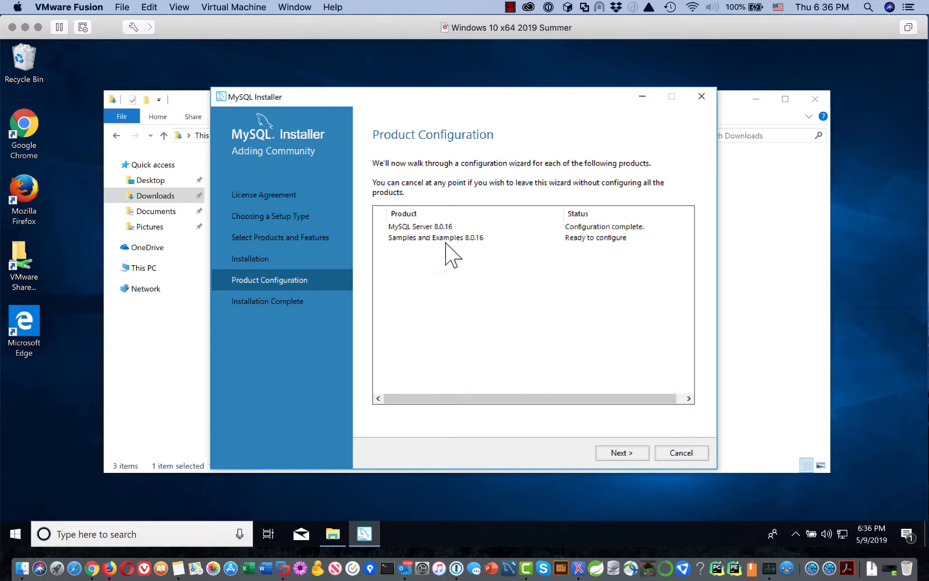
left_click(618, 453)
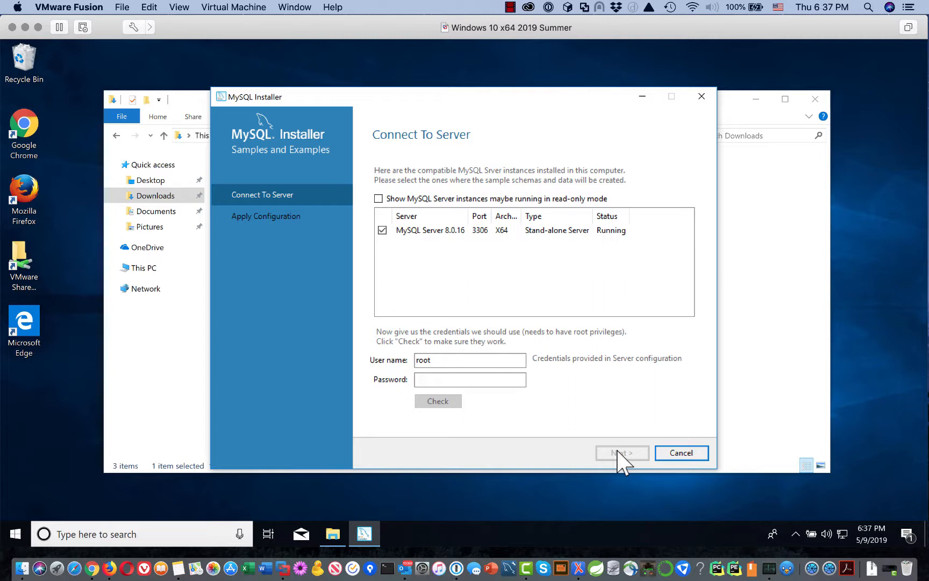
Enter the root password and verify the root connection to MySQL Server 8.0.16 on port 3306.
left_click(433, 383)
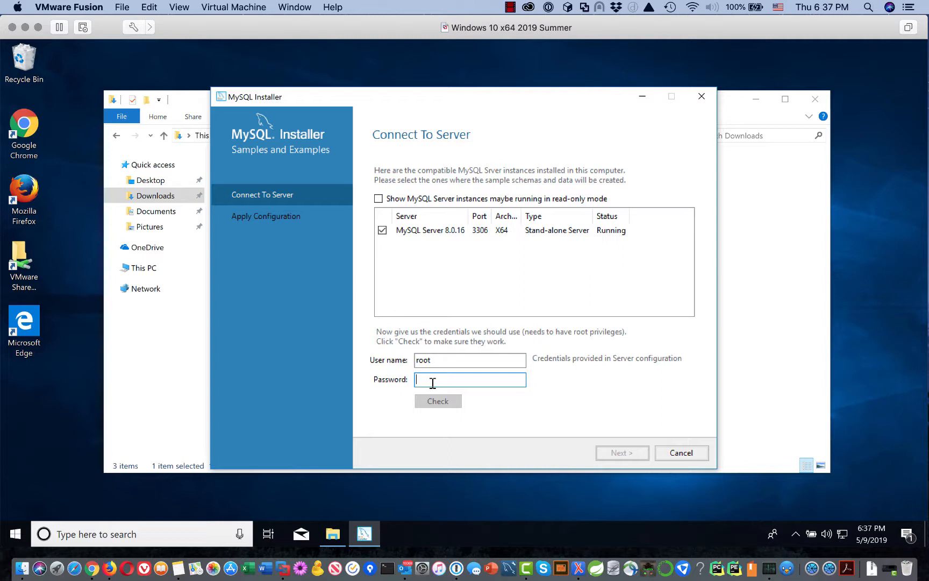
type("root12")
left_click(439, 401)
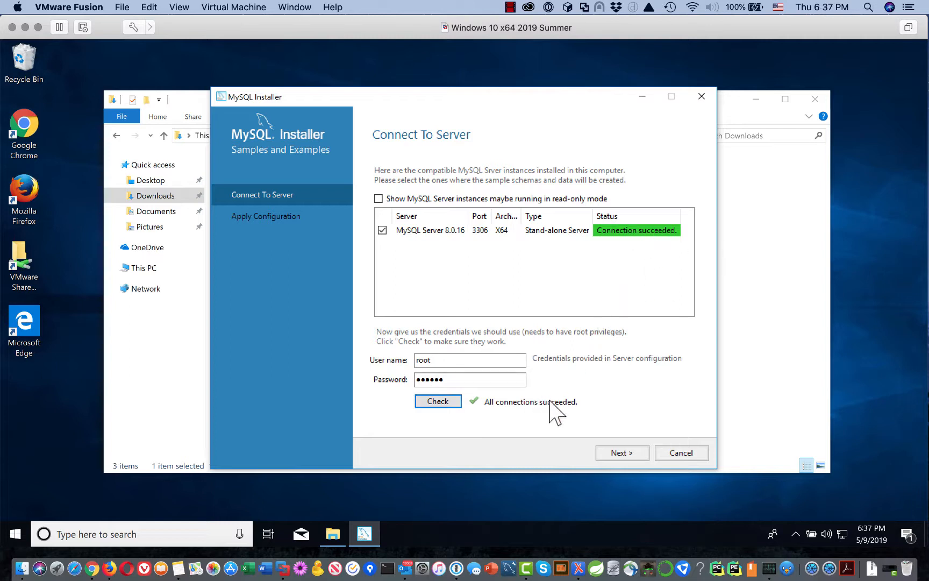
left_click(630, 453)
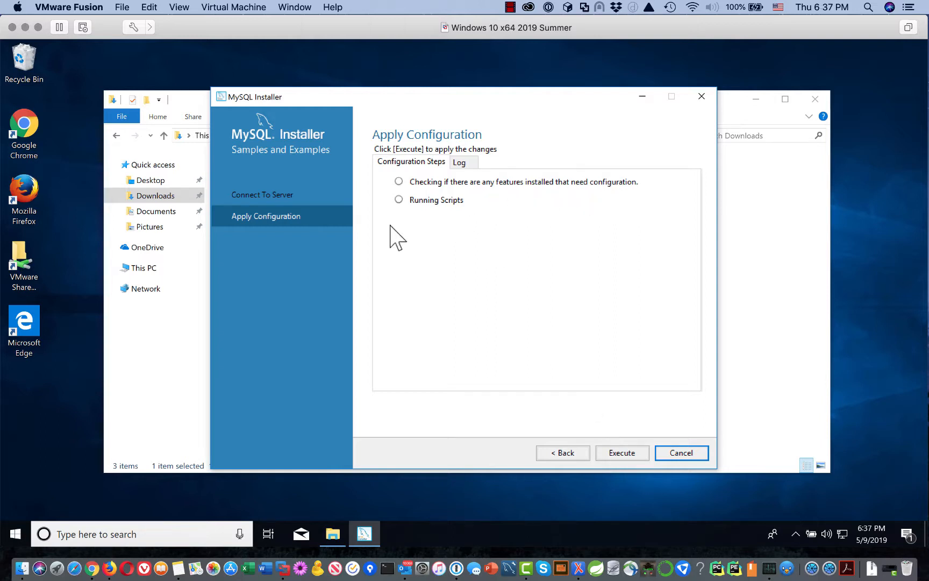
Execute the Samples and Examples 8.0.16 configuration, finish it, and advance to Installation Complete.
left_click(618, 453)
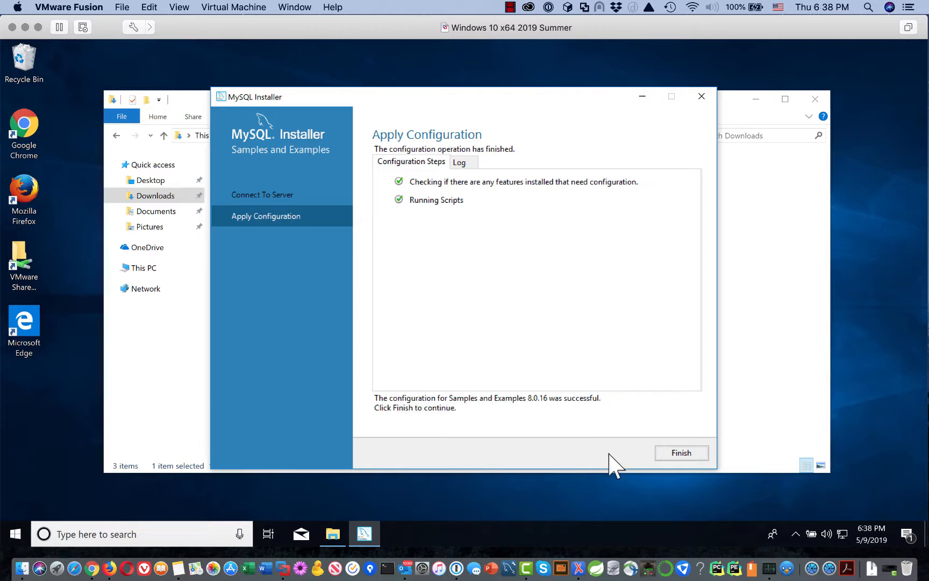
left_click(681, 454)
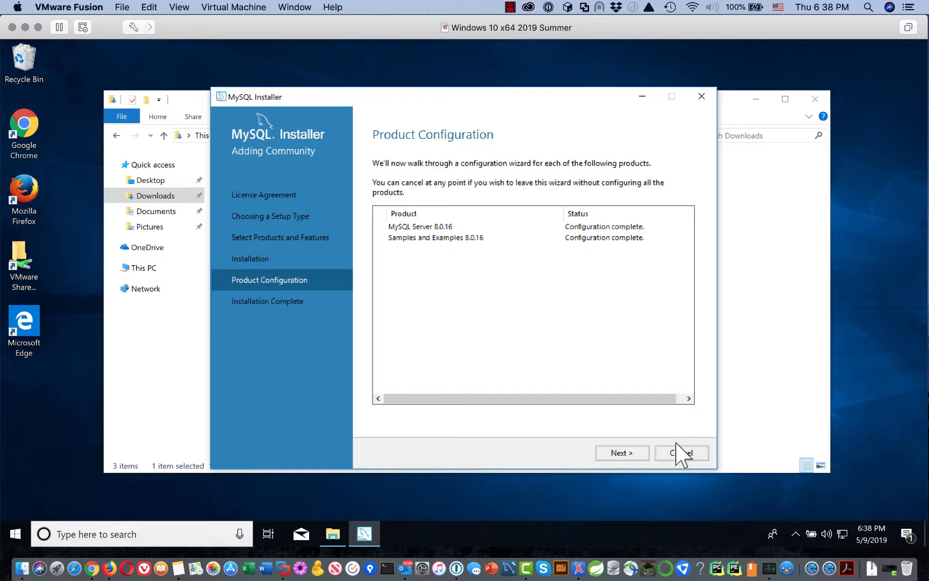
left_click(618, 454)
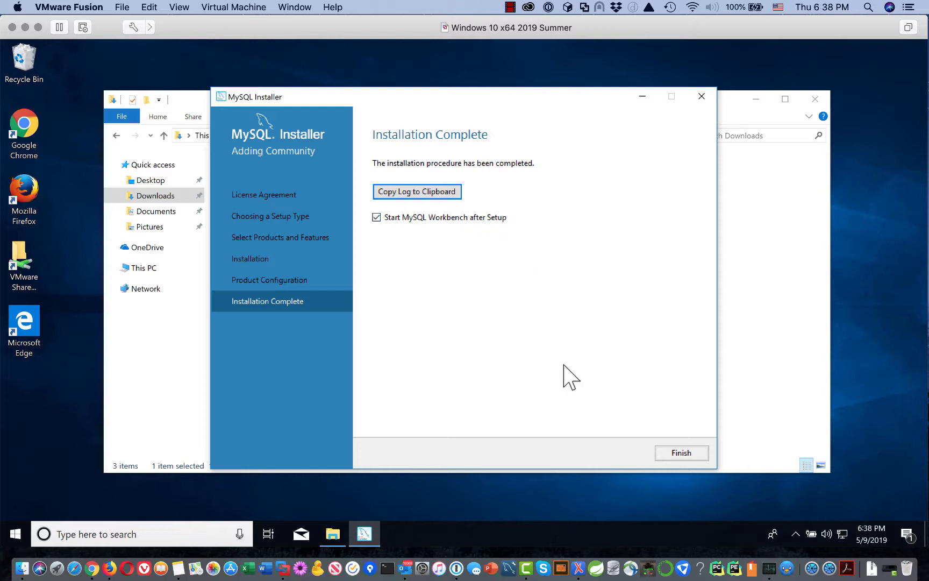
Finish setup with 'Start MySQL Workbench after Setup' left checked, closing the installer.
left_click(681, 453)
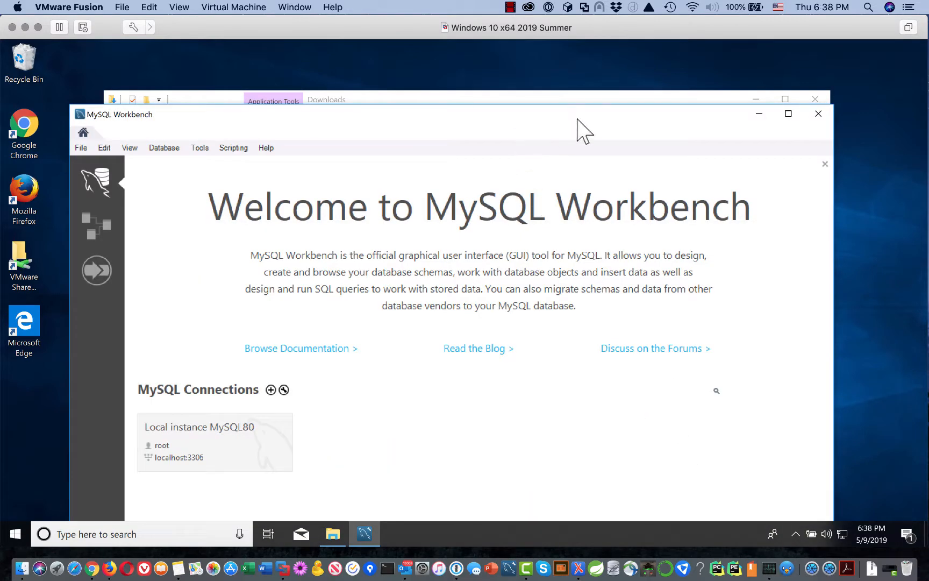
Move the MySQL Workbench window higher to show the Local instance MySQL80 connection.
left_click_drag(578, 119, 626, 81)
left_click_drag(627, 82, 631, 56)
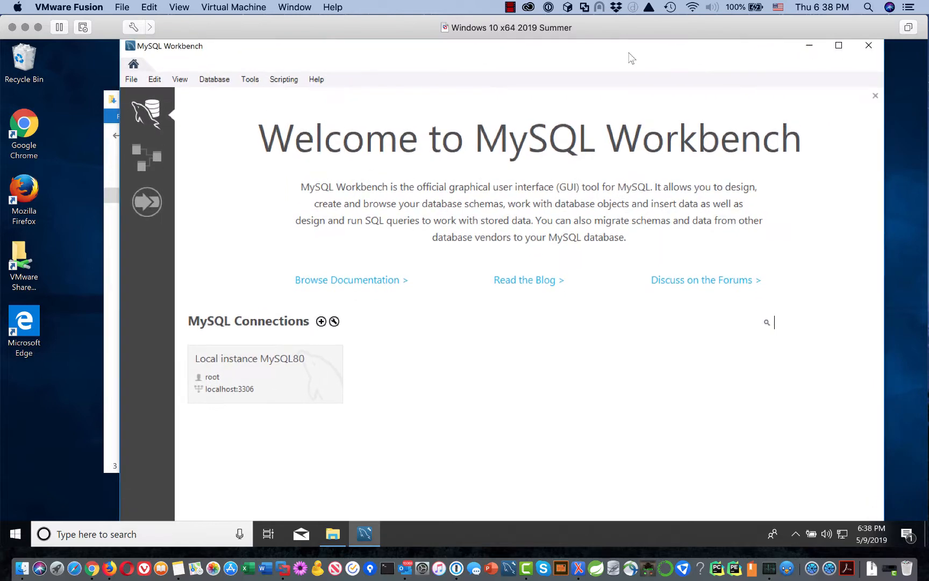
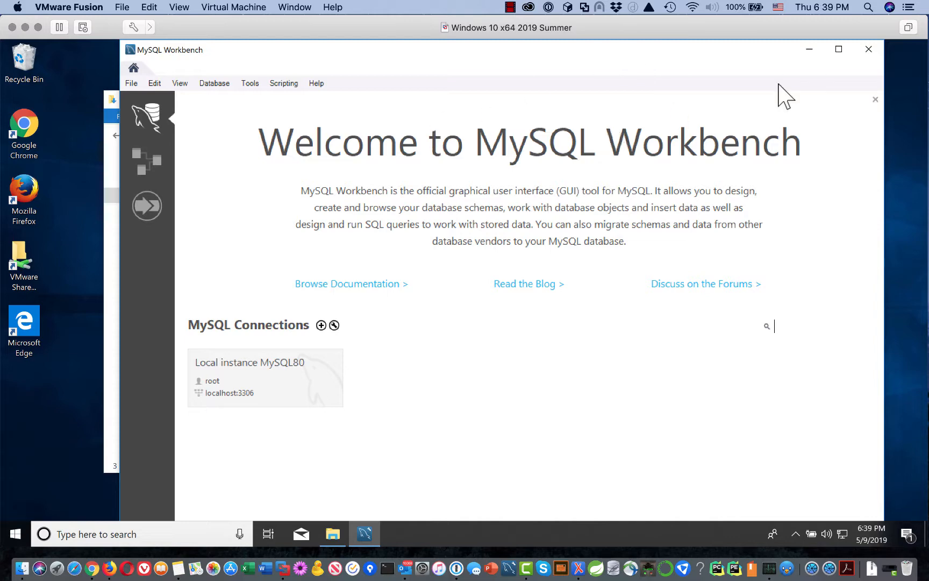
Close Workbench and the Downloads folder, then expand the MySQL folder in the Start menu.
left_click(870, 51)
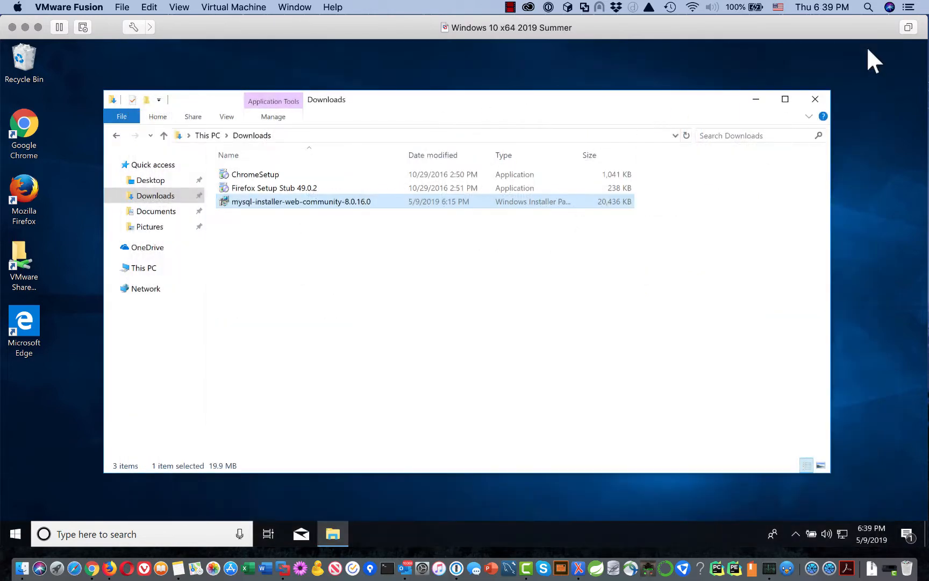
left_click(815, 100)
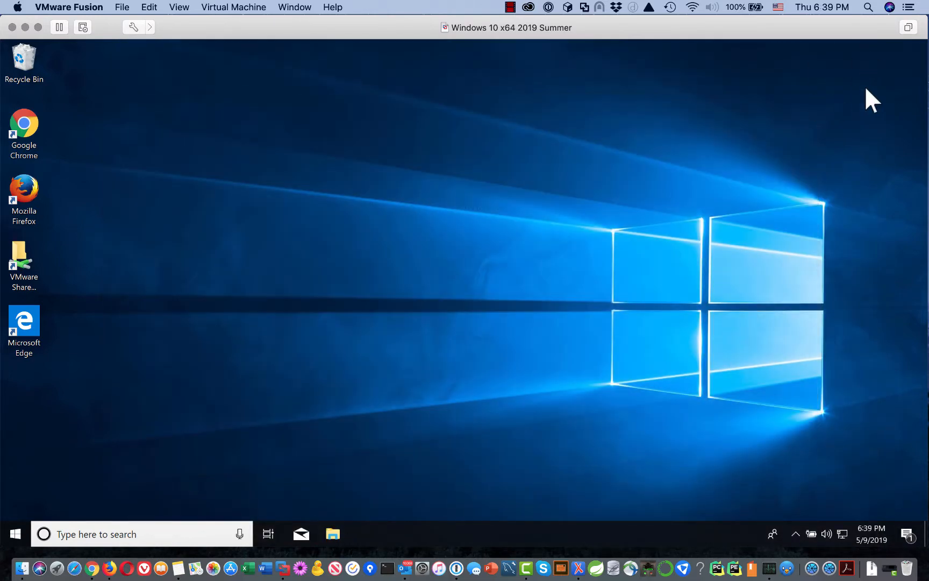
left_click(14, 532)
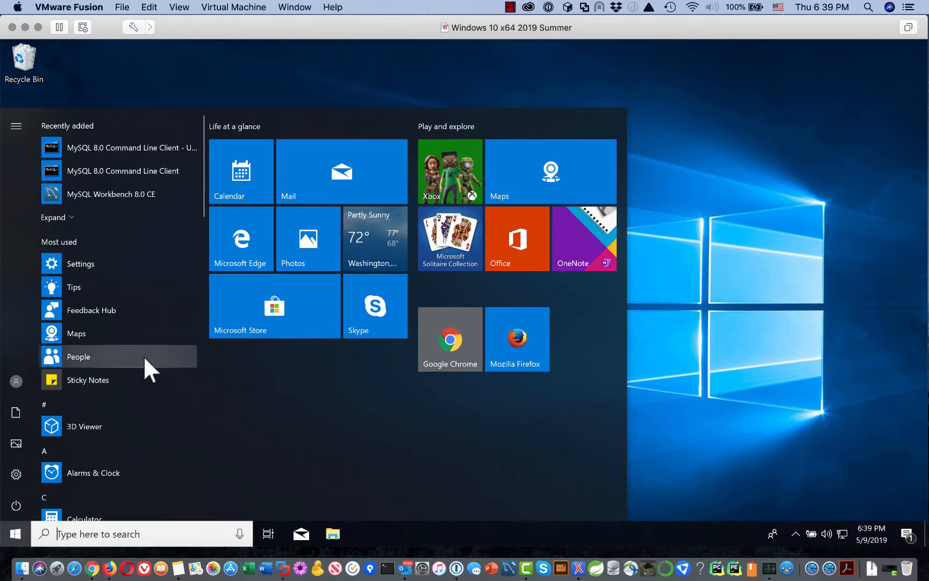
scroll(165, 407, "down", 5)
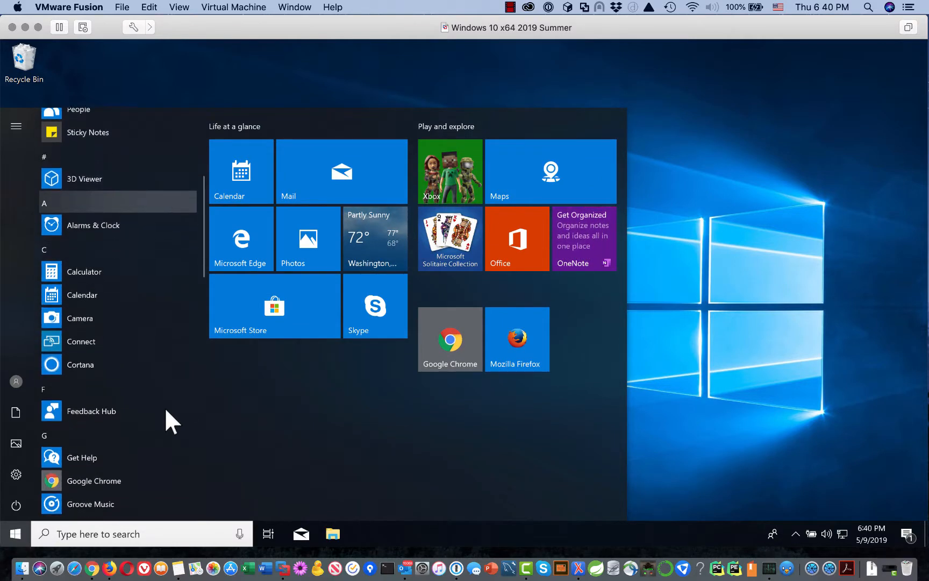
scroll(165, 407, "down", 9)
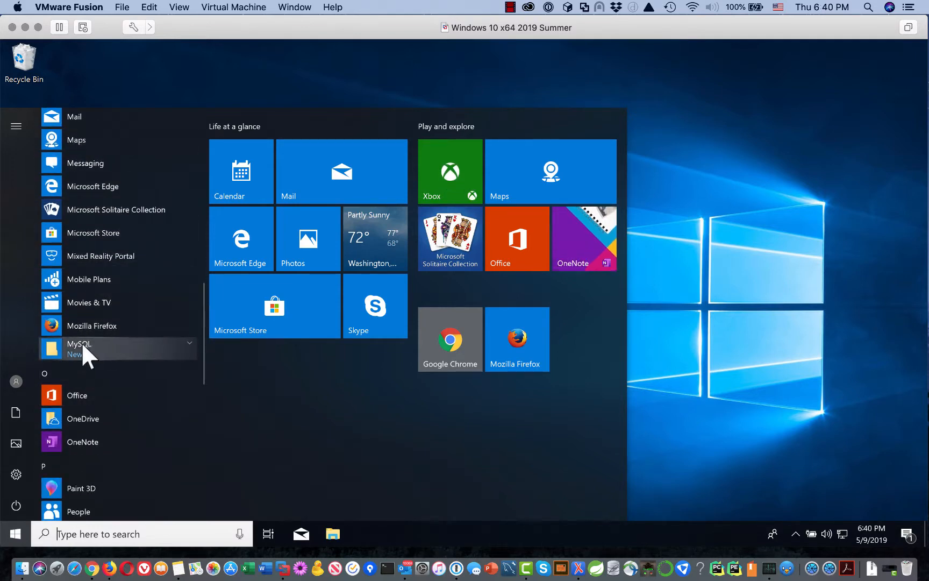
left_click(187, 342)
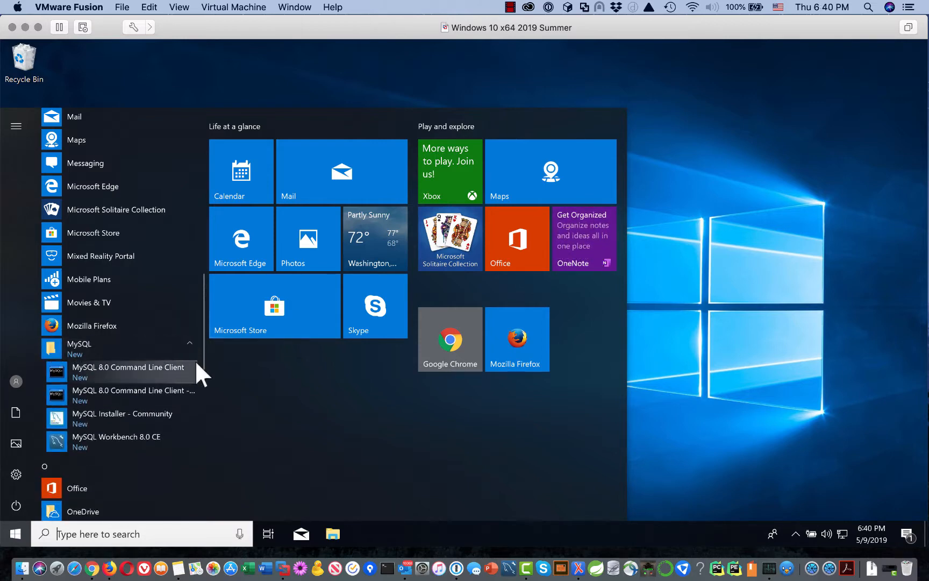
Pin MySQL Workbench 8.0 CE to the taskbar via More > Pin to taskbar, then dismiss Start.
right_click(126, 437)
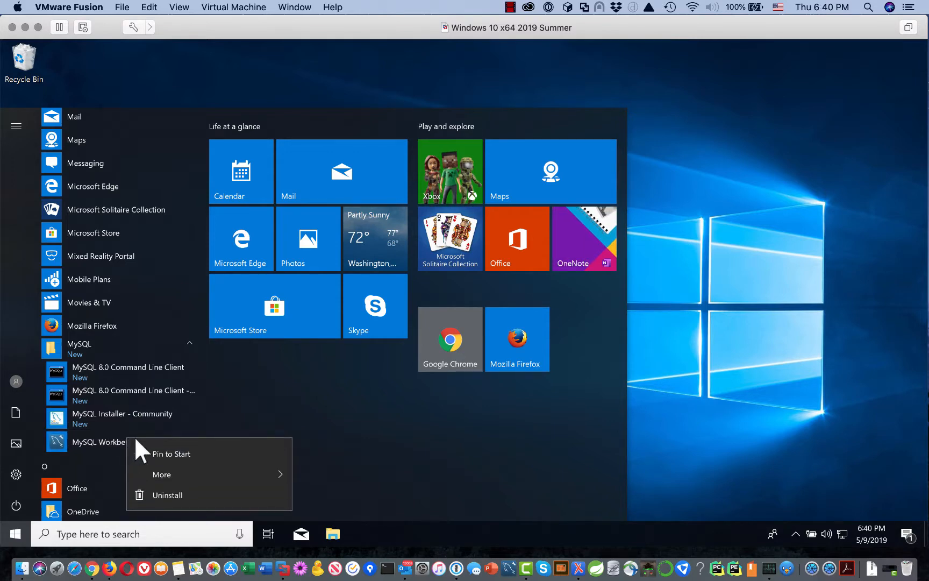
mouse_move(158, 471)
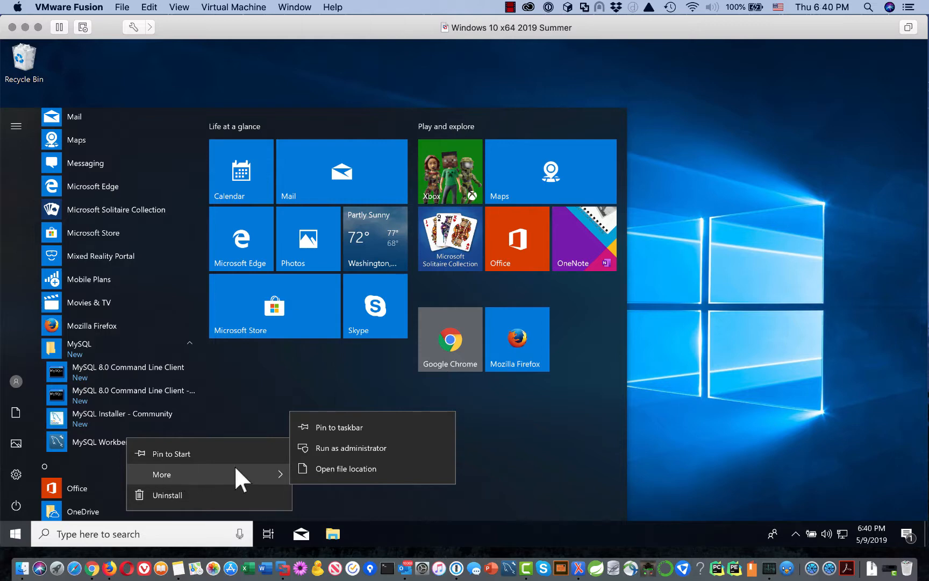
left_click(331, 426)
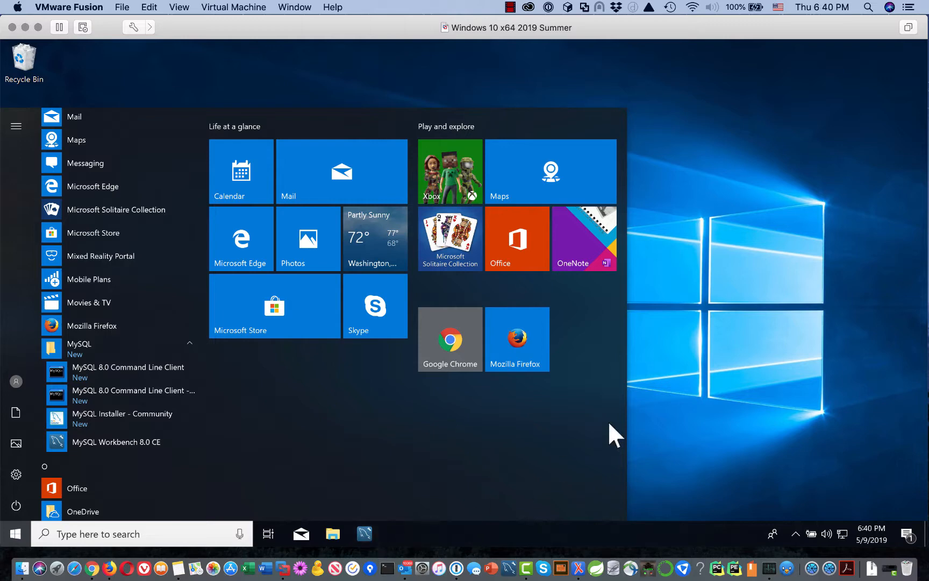
left_click(685, 421)
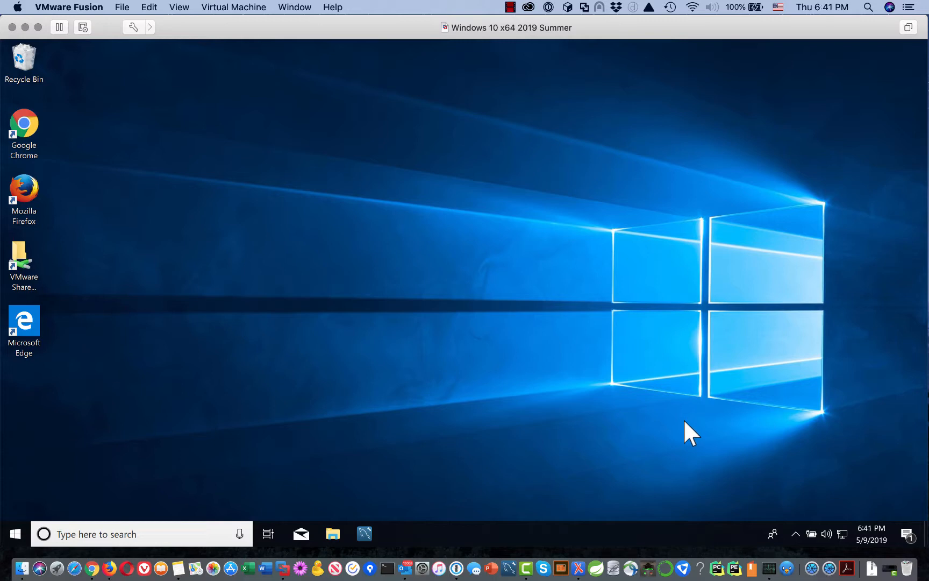
Launch MySQL Workbench from its pinned taskbar icon.
left_click(364, 534)
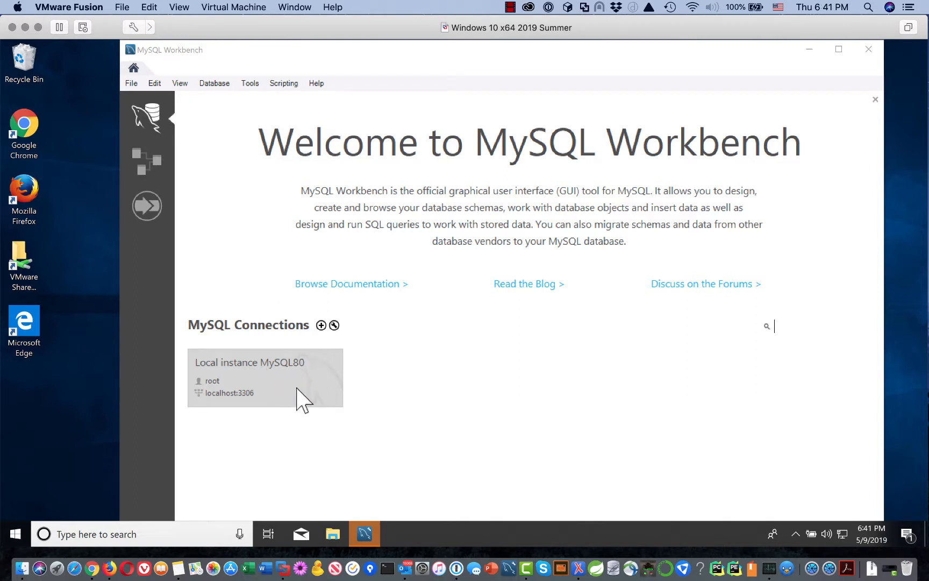
Open Local instance MySQL80, enter the root password, and save it in the vault.
left_click(262, 383)
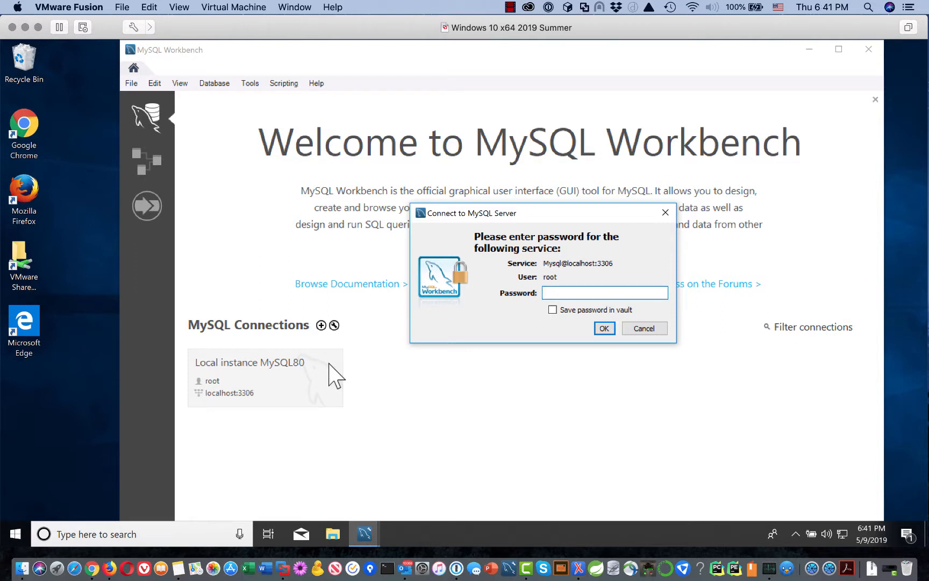
type("******")
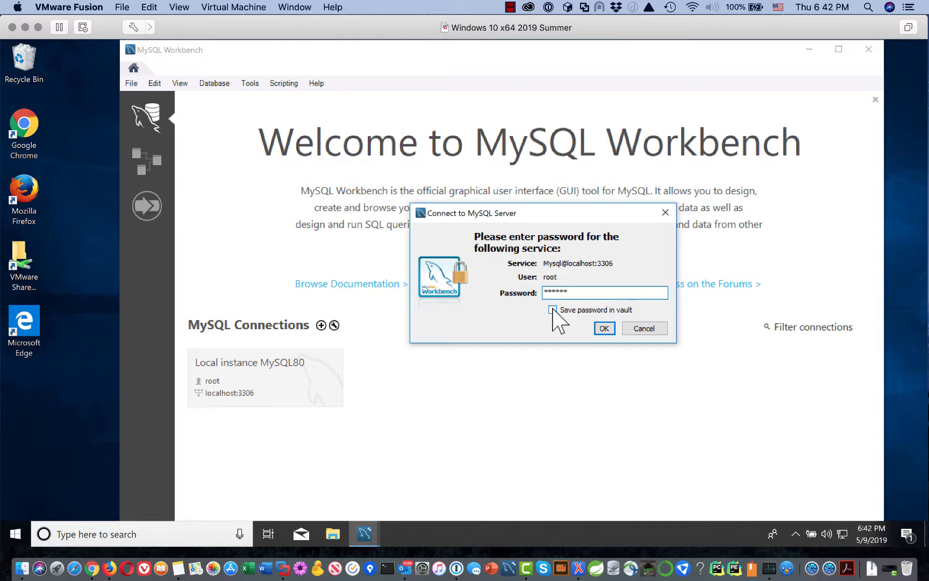
left_click(553, 309)
left_click(605, 328)
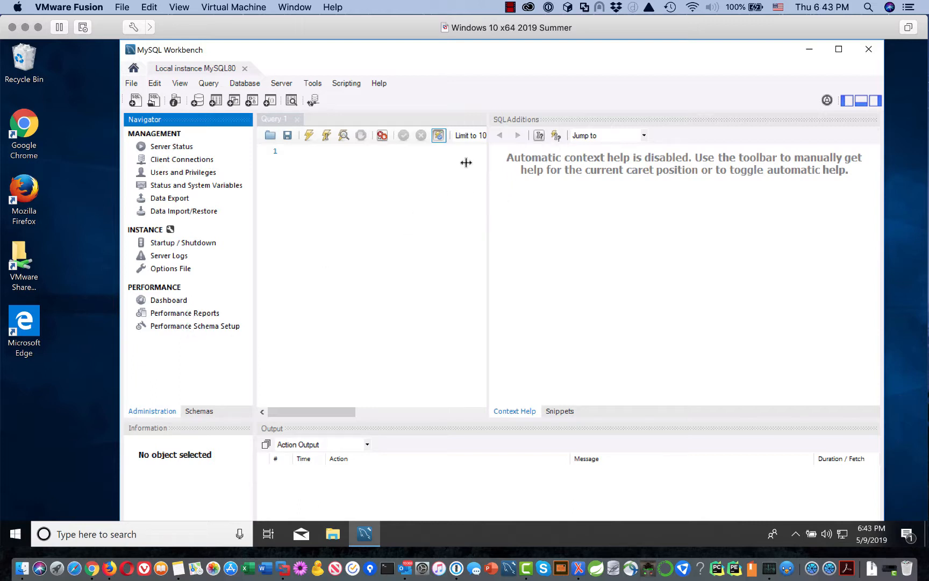
Drag the splitter right to widen Query 1 and shrink the SQLAdditions panel.
left_click_drag(467, 163, 891, 180)
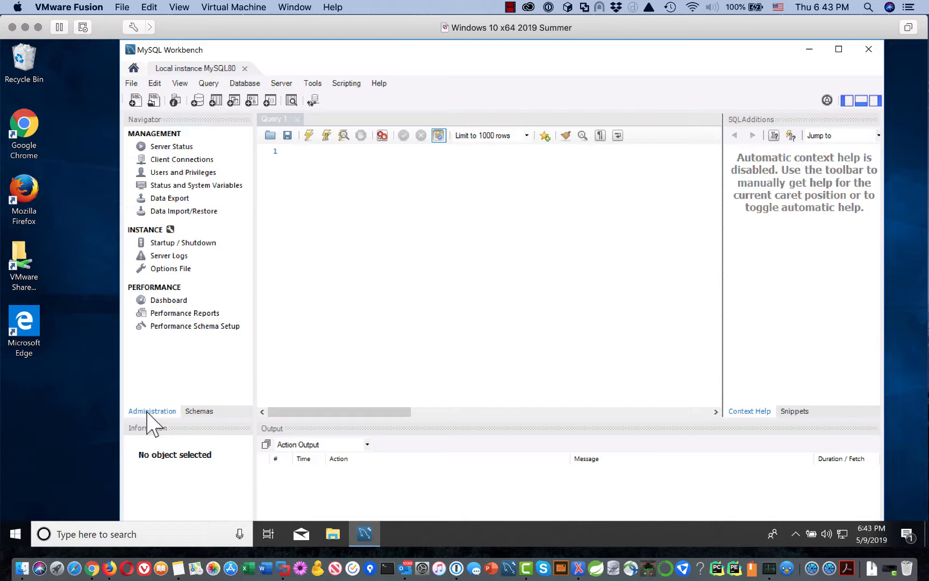
In the Schemas navigator, collapse sys and expand sakila's Tables, listing actor through store.
left_click(198, 411)
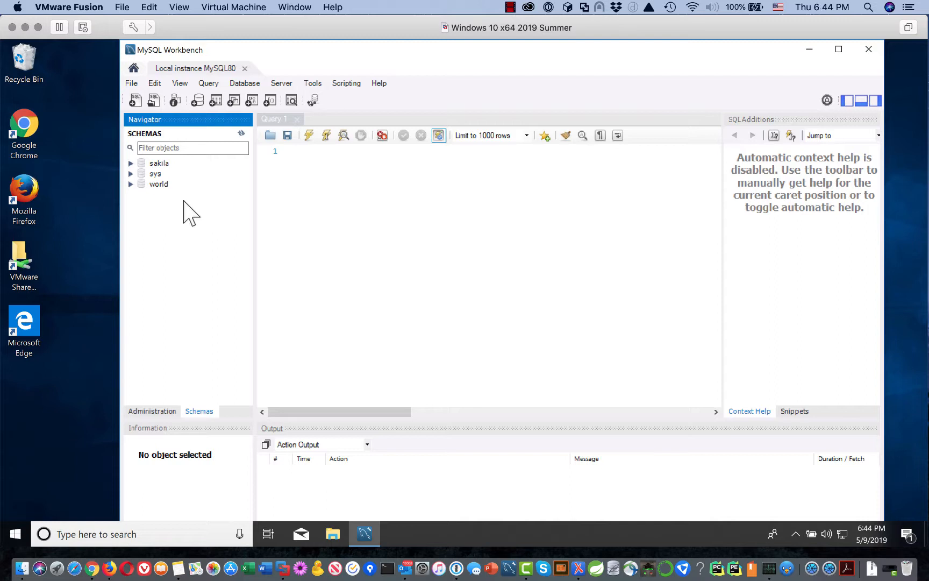
left_click(131, 174)
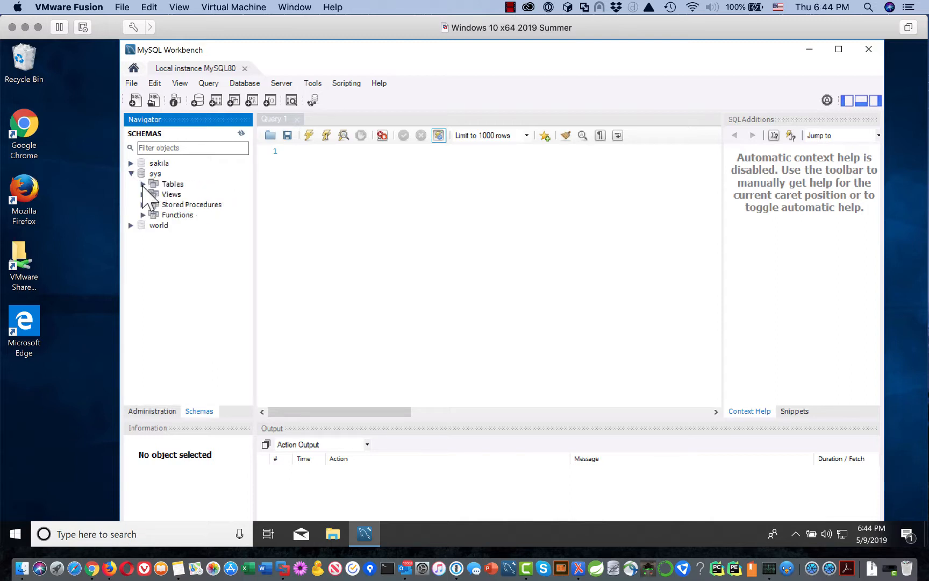
left_click(143, 184)
left_click(144, 184)
left_click(131, 173)
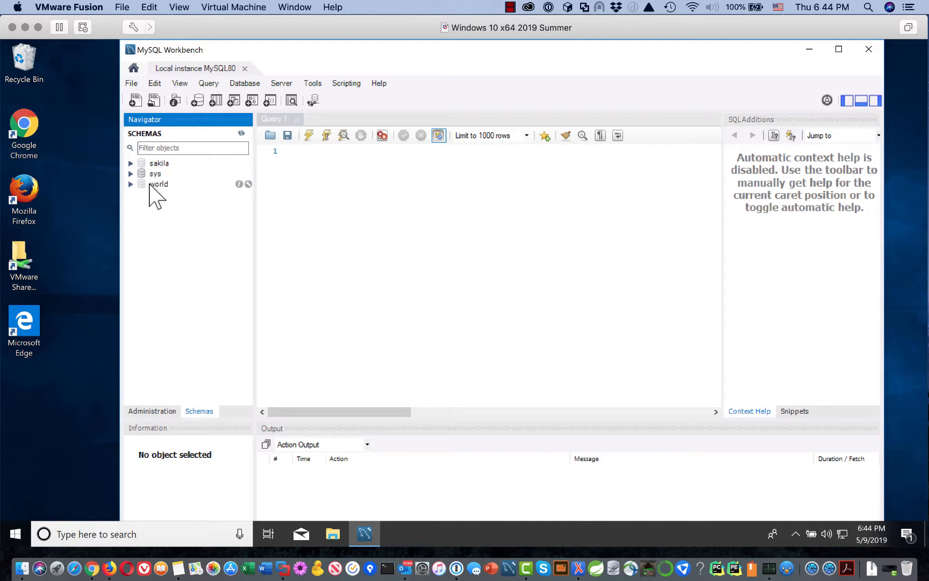
left_click(131, 163)
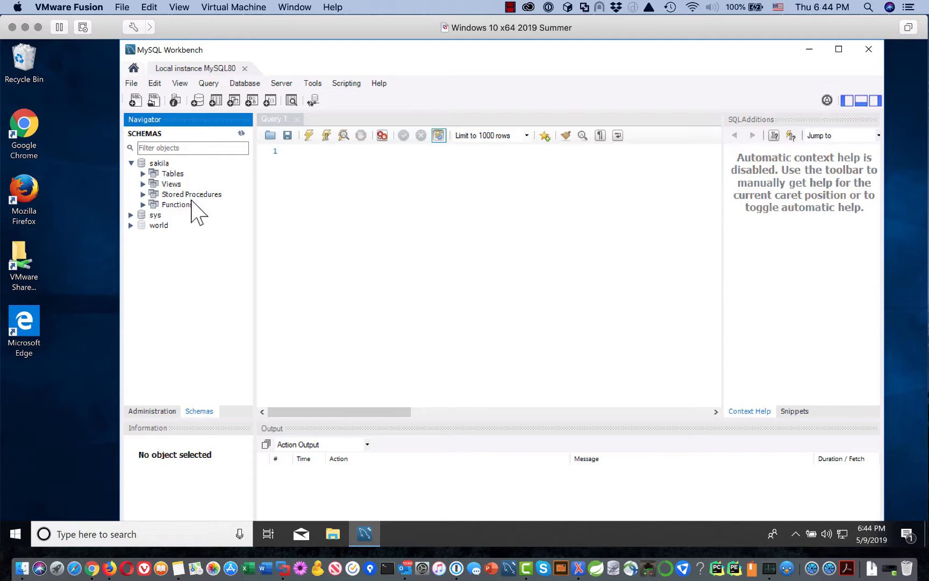
left_click(143, 173)
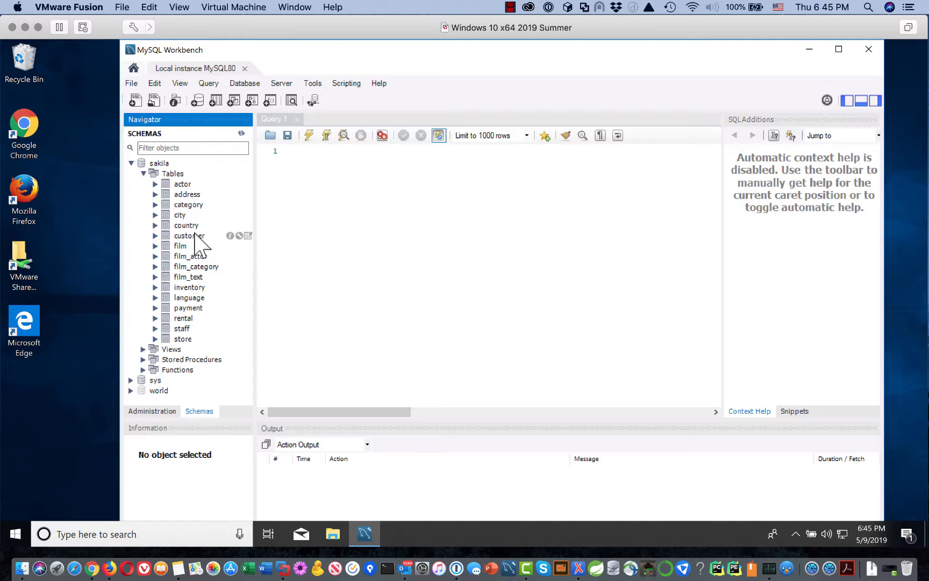
Select all rows of sakila.customer (599 rows) and scroll through the result grid.
left_click(248, 236)
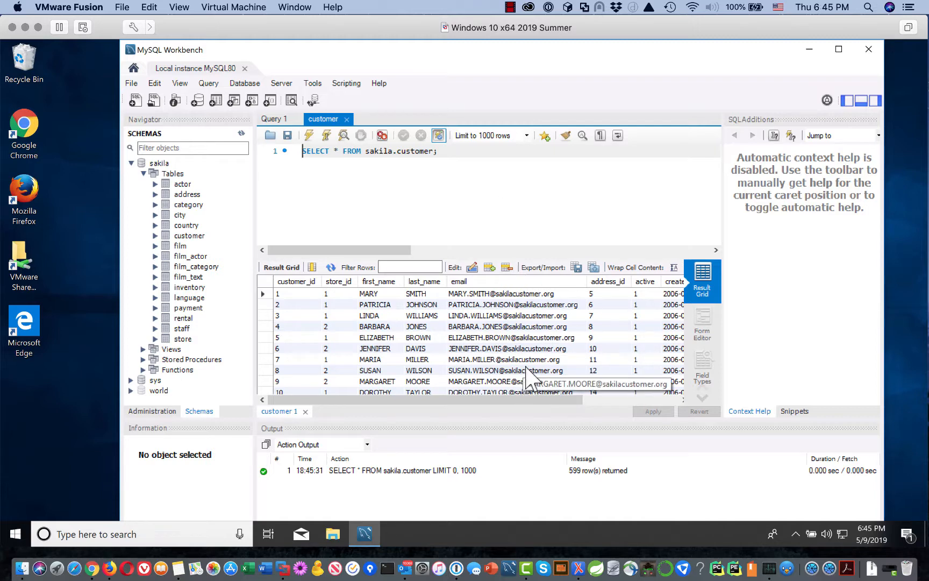
scroll(511, 339, "down", 2)
scroll(515, 334, "down", 1)
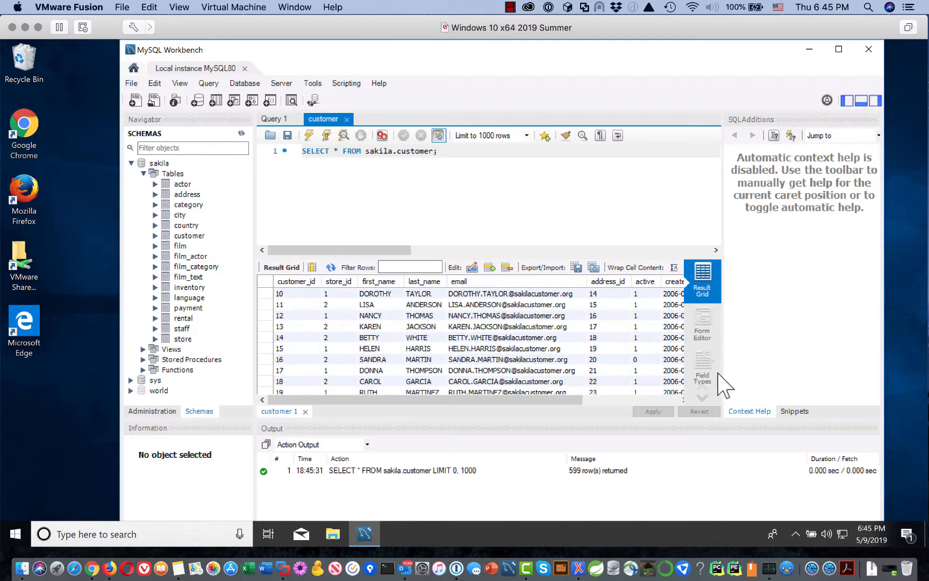
scroll(613, 345, "down", 4)
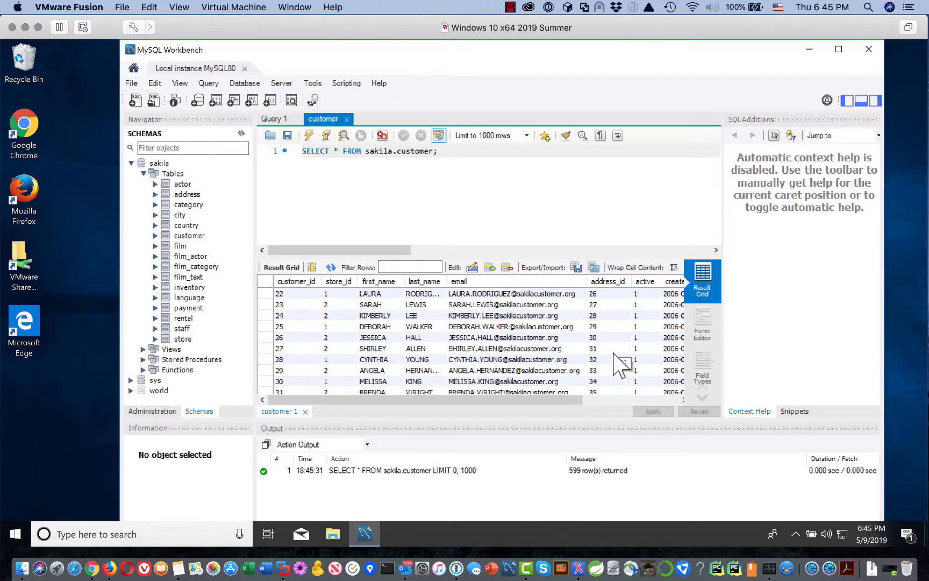
scroll(616, 350, "up", 7)
scroll(608, 333, "down", 9)
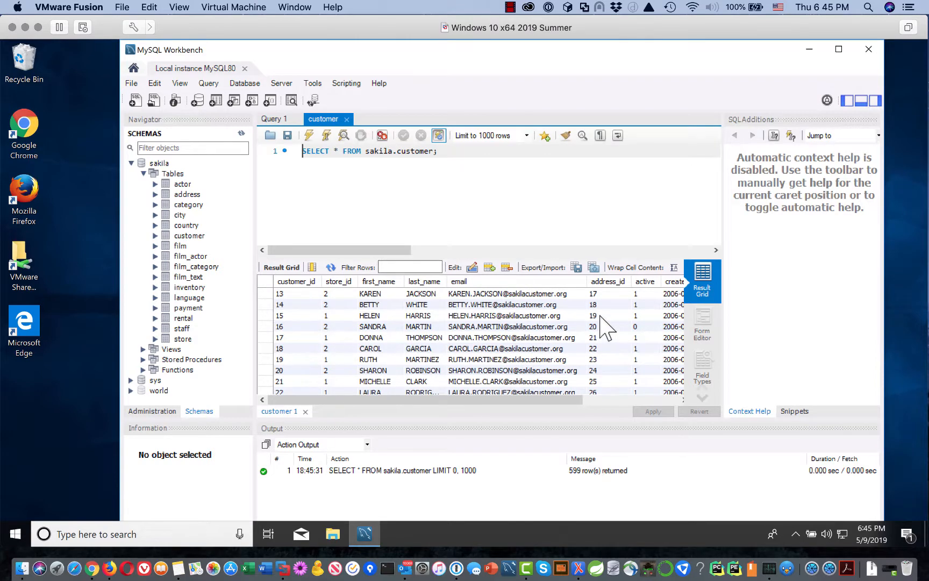
scroll(611, 330, "down", 10)
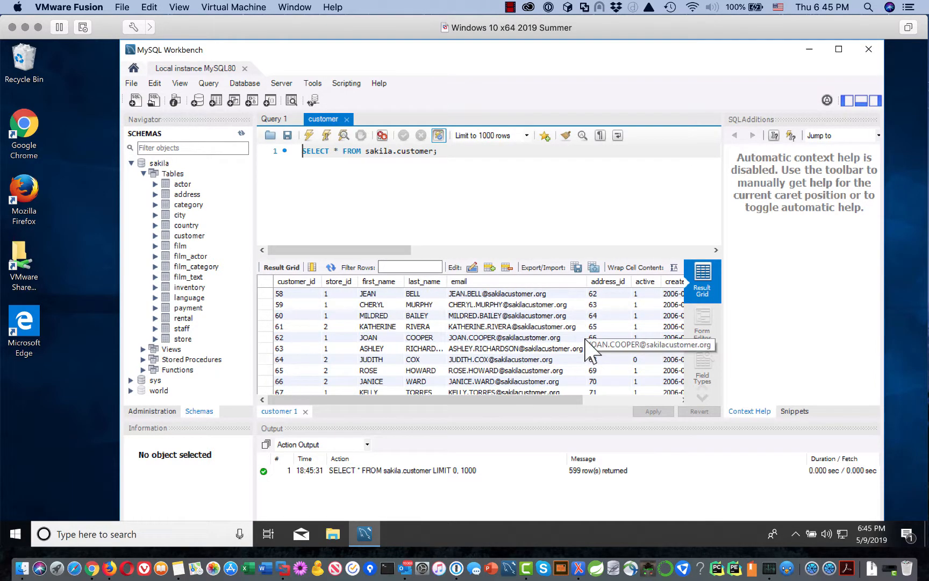
scroll(592, 352, "down", 1)
scroll(608, 371, "down", 2)
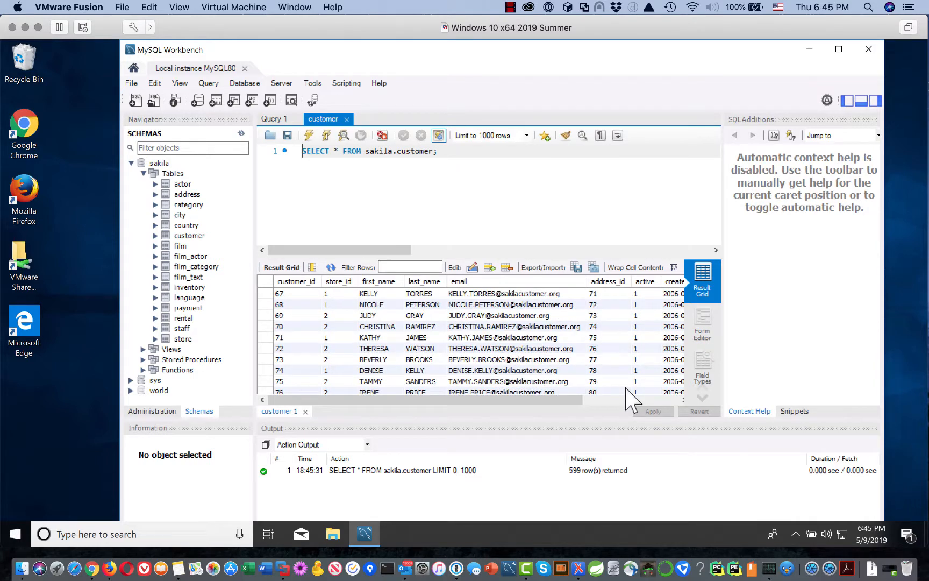
scroll(627, 394, "up", 13)
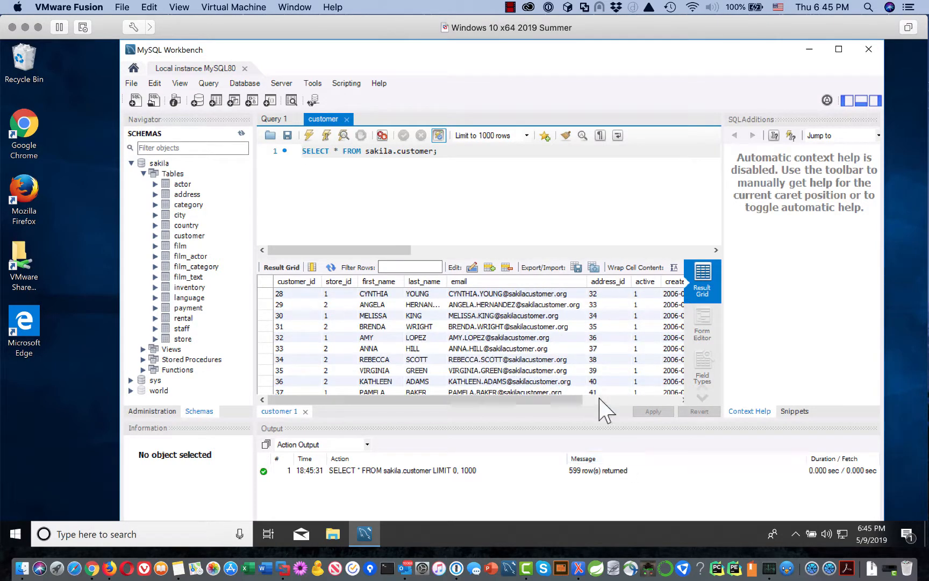
scroll(634, 371, "up", 7)
scroll(629, 372, "up", 2)
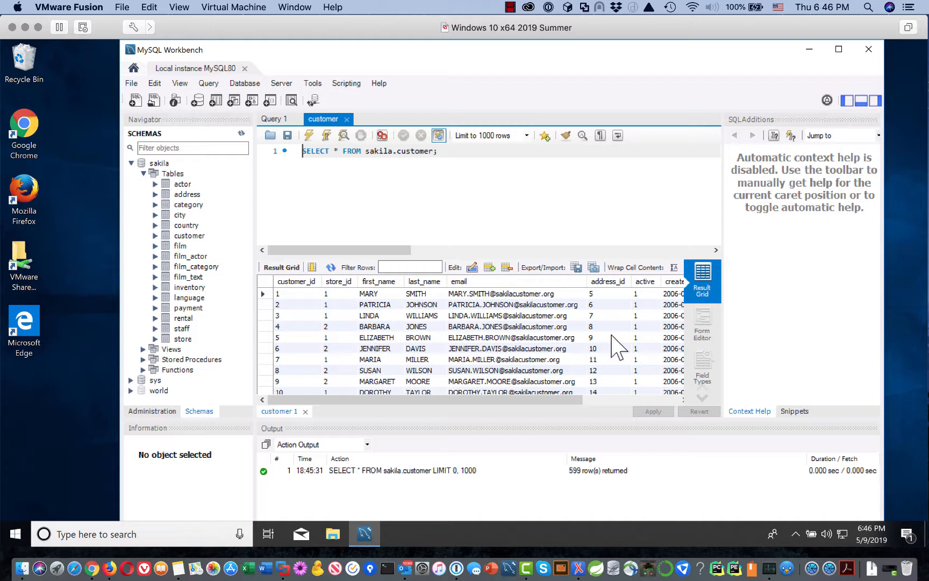
Close the customer query tab and the Local instance MySQL80 connection tab.
left_click(347, 119)
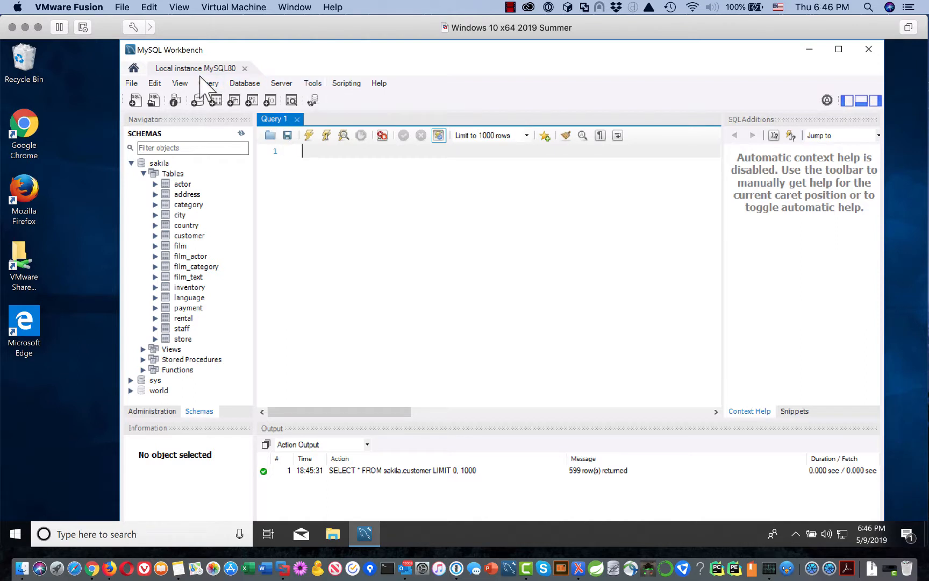
left_click(176, 66)
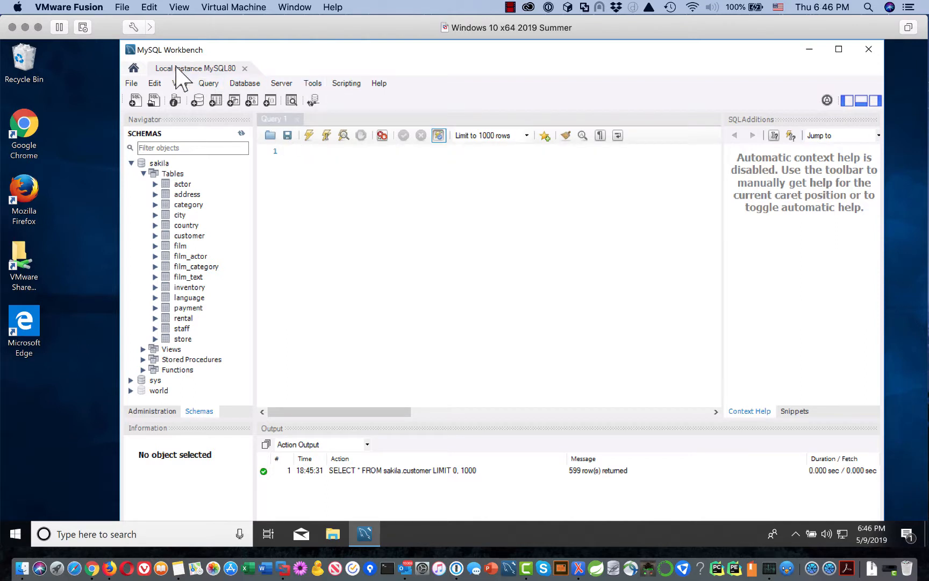
left_click(245, 68)
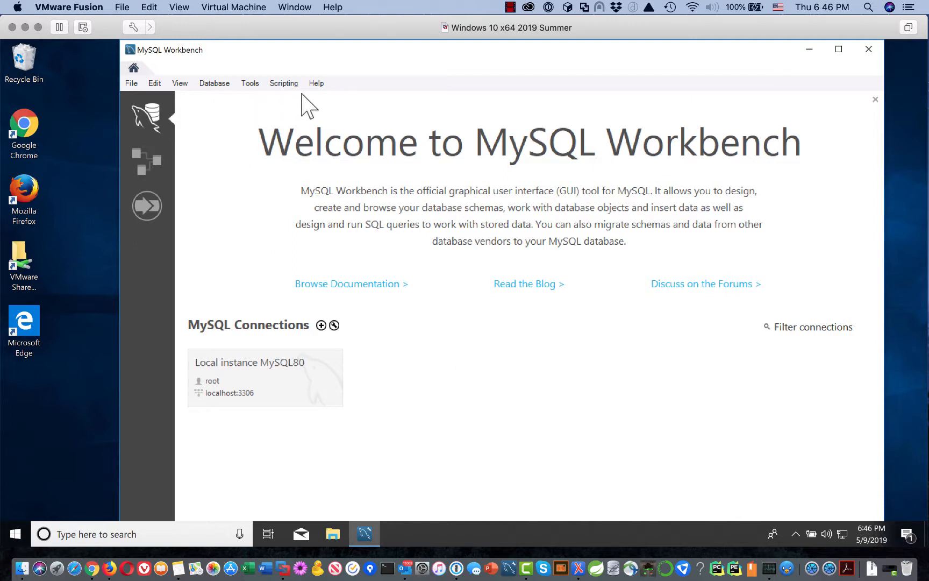
Exit MySQL Workbench with the window's close button.
left_click(870, 51)
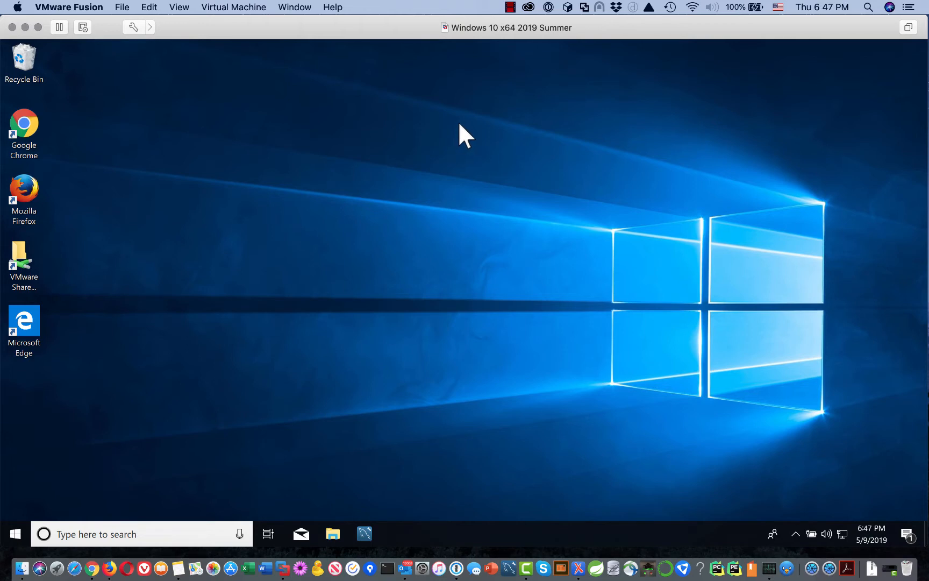
left_click(511, 6)
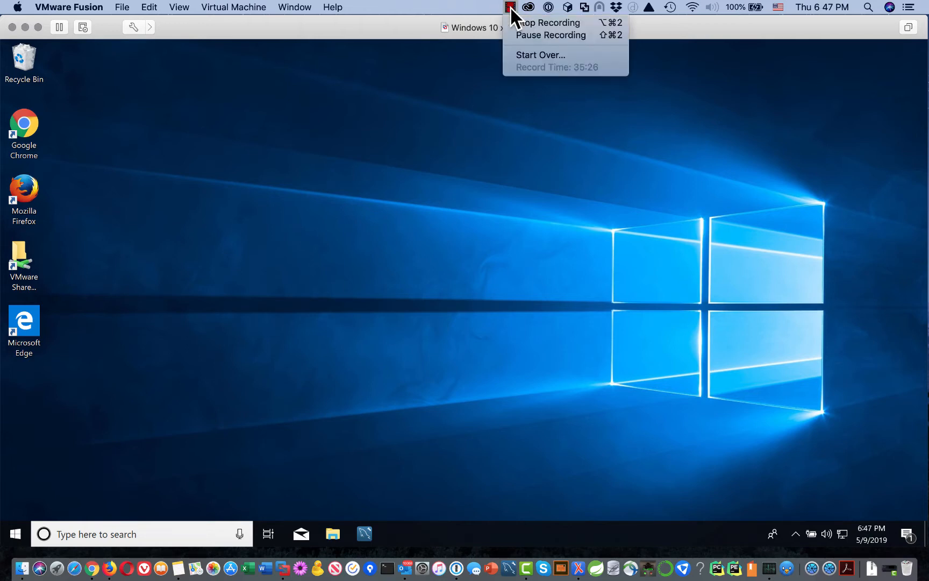